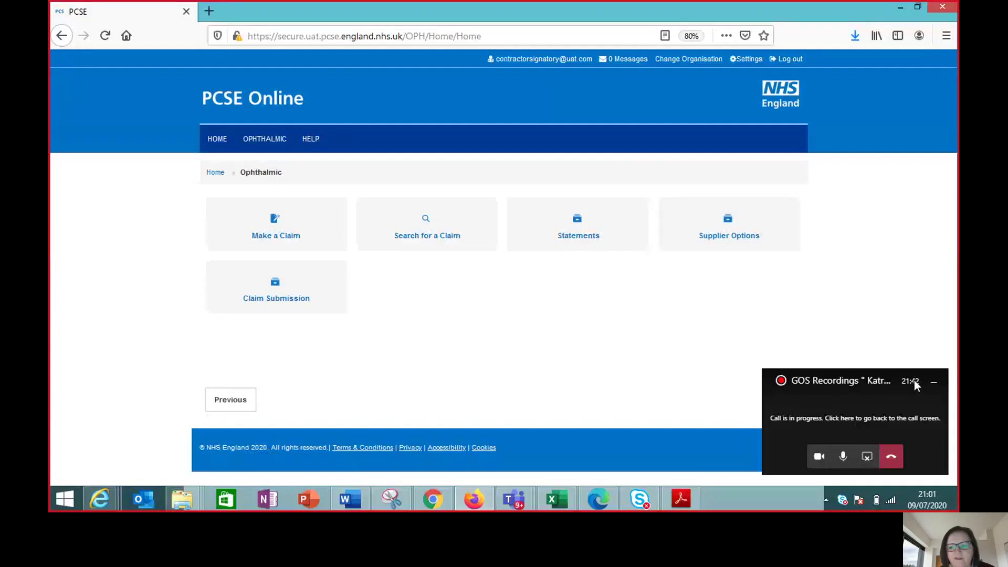
- Dismiss the Teams call notification and open Make a Claim from the Ophthalmic page
{"action": "left_click", "coordinate": [933, 381]}
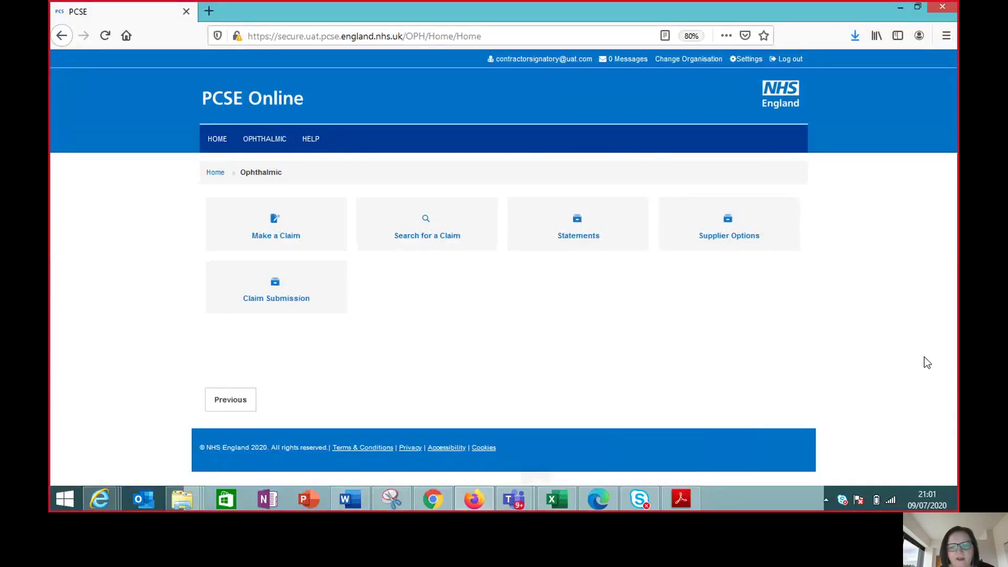
{"action": "left_click", "coordinate": [278, 223]}
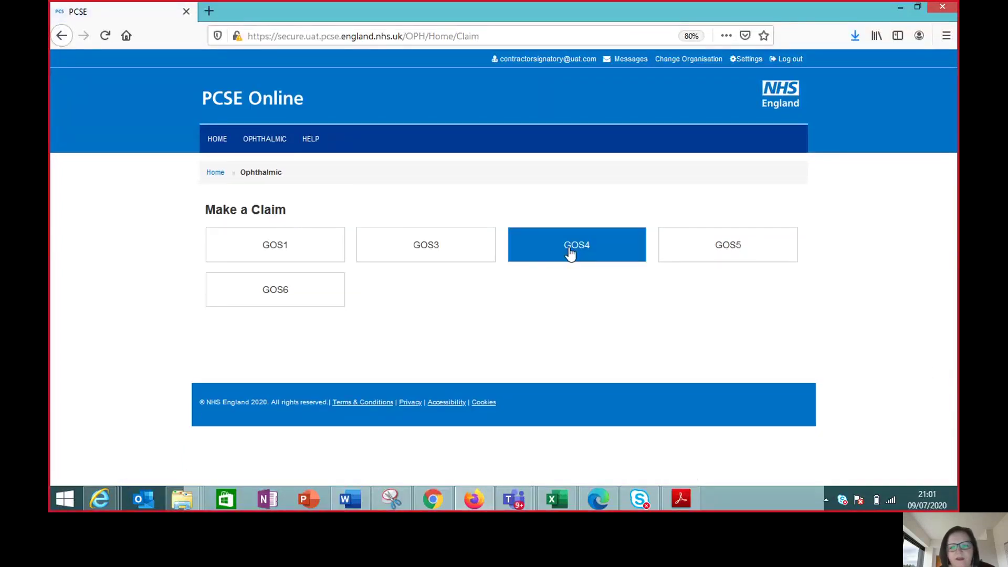
- Start a GOS4 claim and enter the patient's title Miss, first names and surname
{"action": "left_click", "coordinate": [570, 253]}
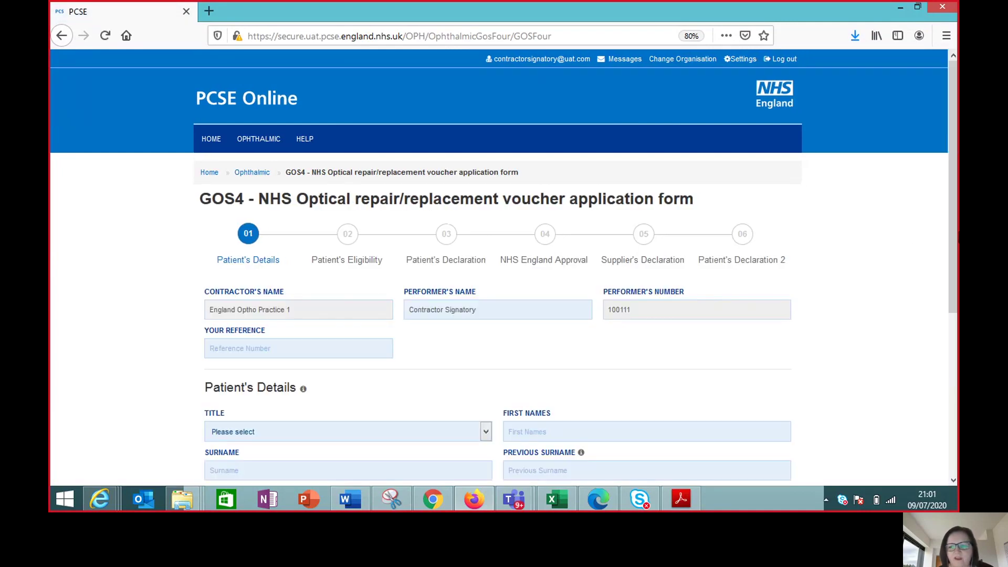
{"action": "left_click_drag", "start_coordinate": [953, 269], "coordinate": [952, 365]}
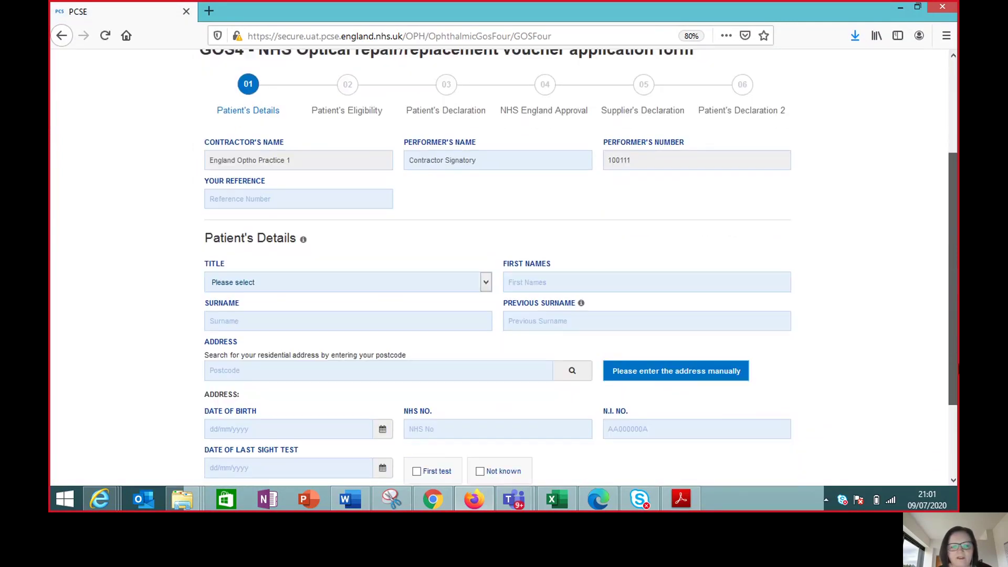
{"action": "left_click", "coordinate": [484, 278]}
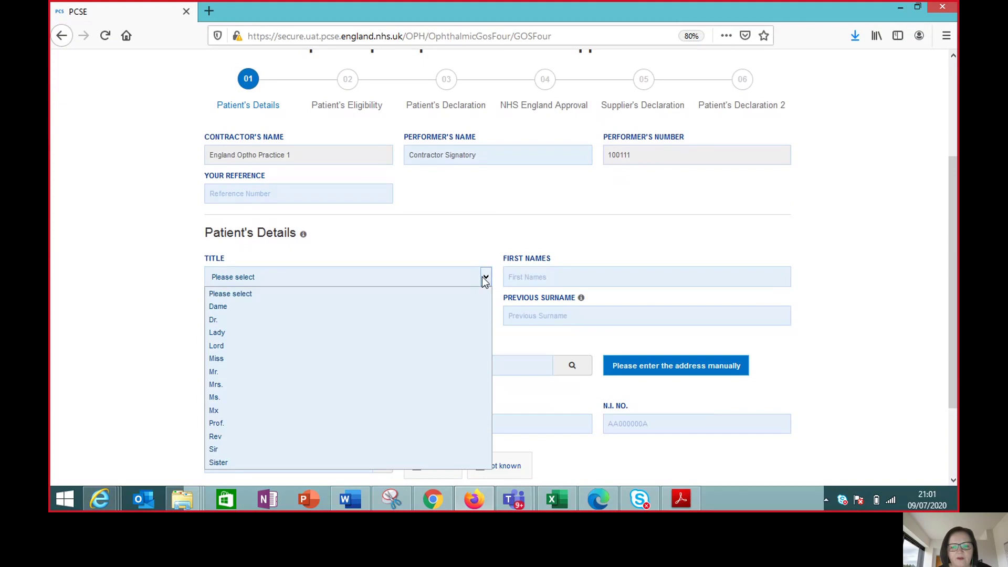
{"action": "left_click", "coordinate": [383, 359]}
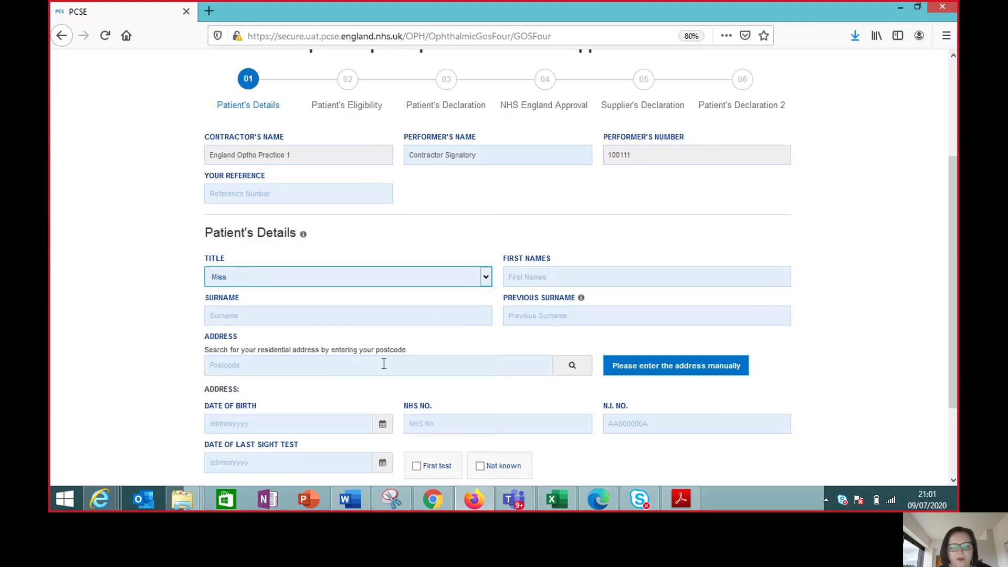
{"action": "left_click", "coordinate": [529, 281]}
{"action": "type", "text": "Test"}
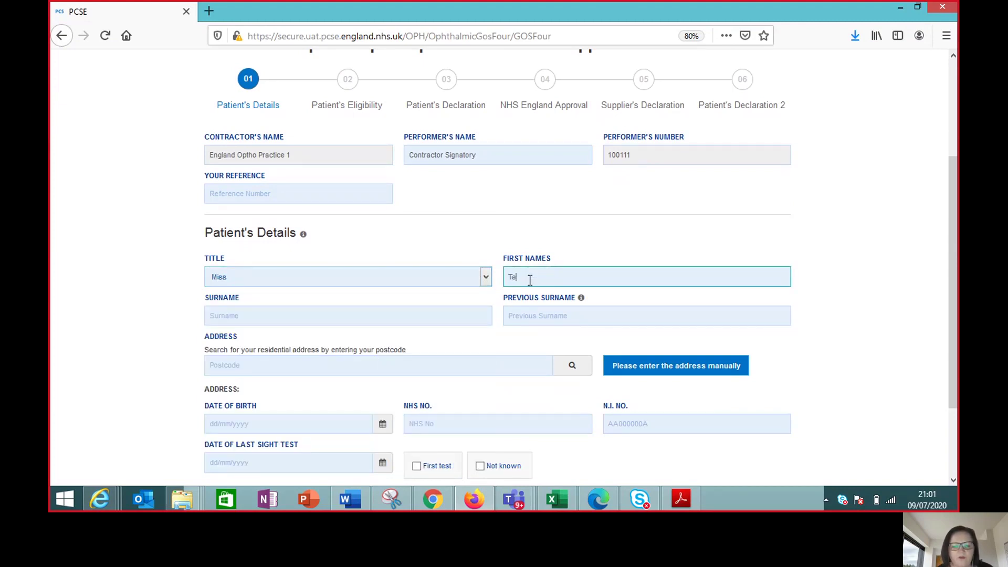
{"action": "left_click", "coordinate": [439, 311]}
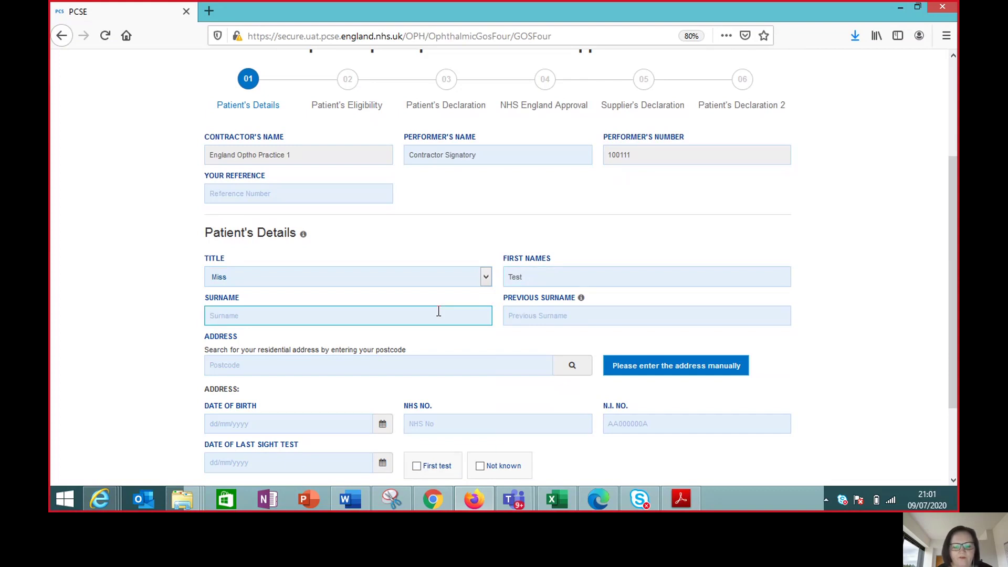
{"action": "type", "text": "Repair"}
- Look up the patient's address by postcode, enter date of birth, mark last sight test Not known, and save
{"action": "left_click", "coordinate": [475, 366]}
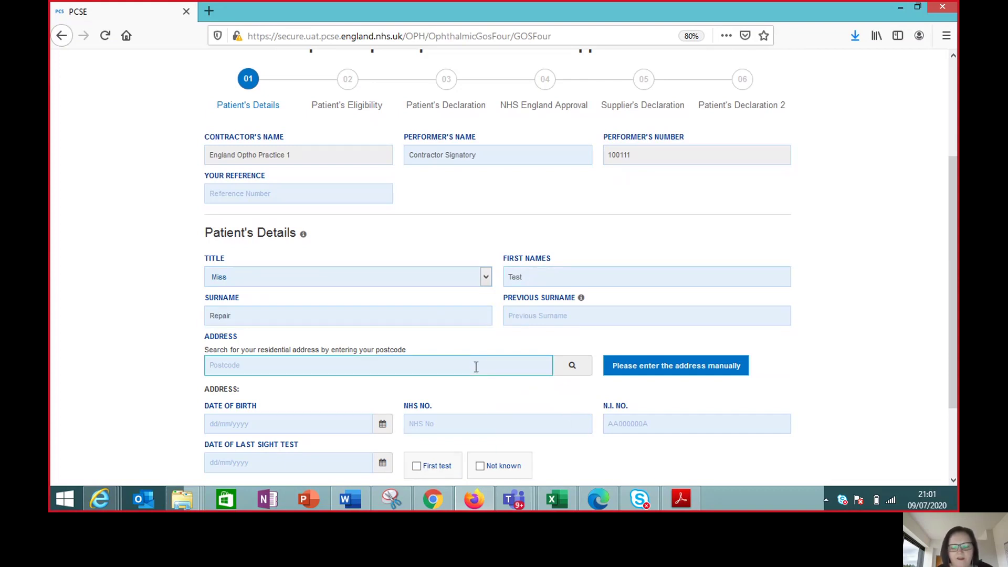
{"action": "type", "text": "LS11 0PA"}
{"action": "left_click", "coordinate": [573, 367]}
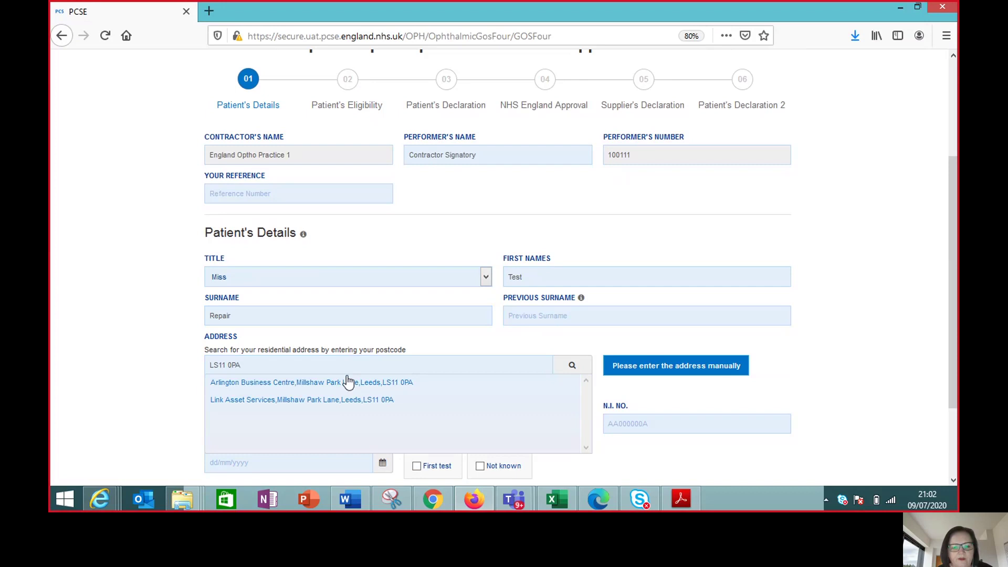
{"action": "left_click", "coordinate": [346, 382]}
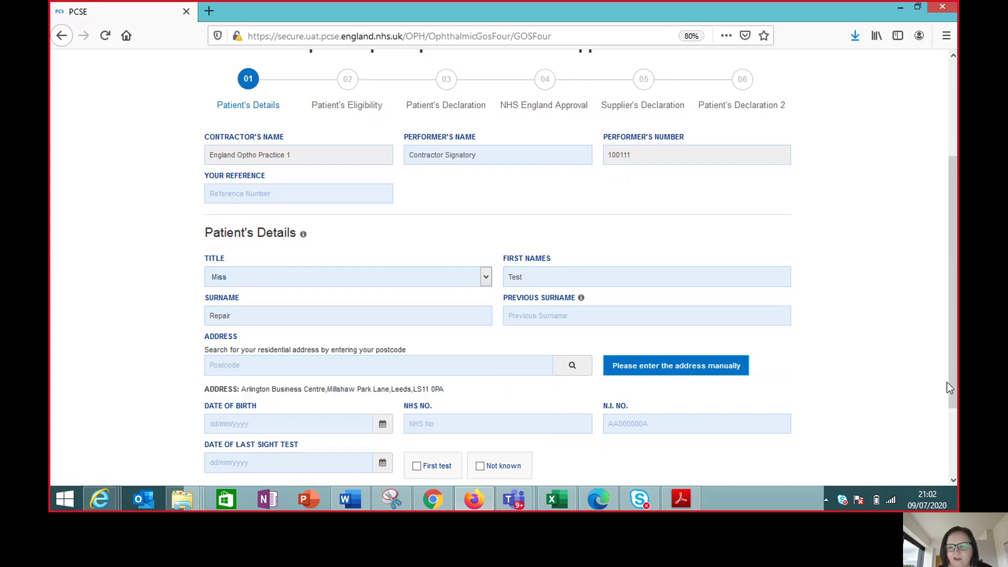
{"action": "left_click_drag", "start_coordinate": [952, 383], "coordinate": [953, 449]}
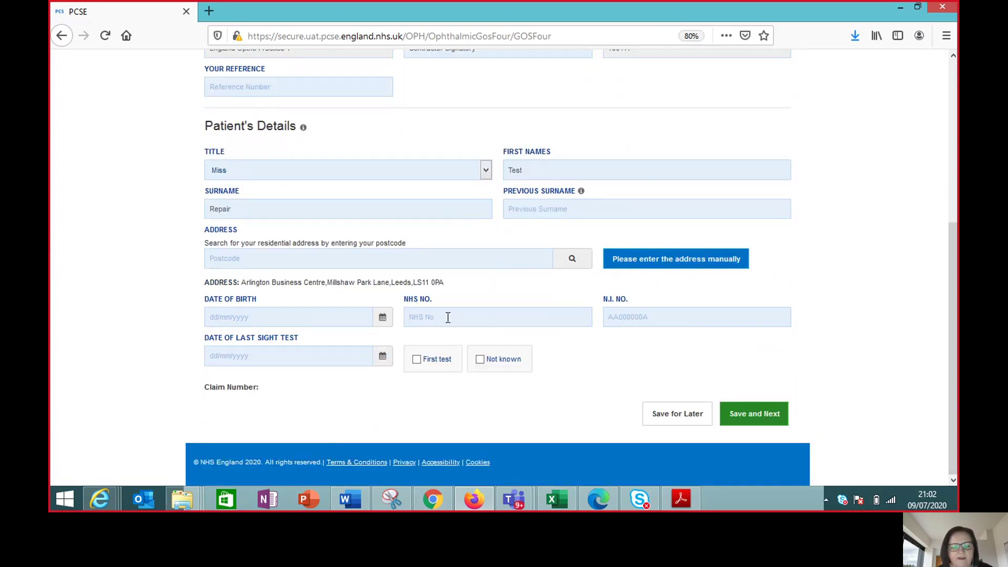
{"action": "left_click", "coordinate": [315, 312]}
{"action": "type", "text": "12"}
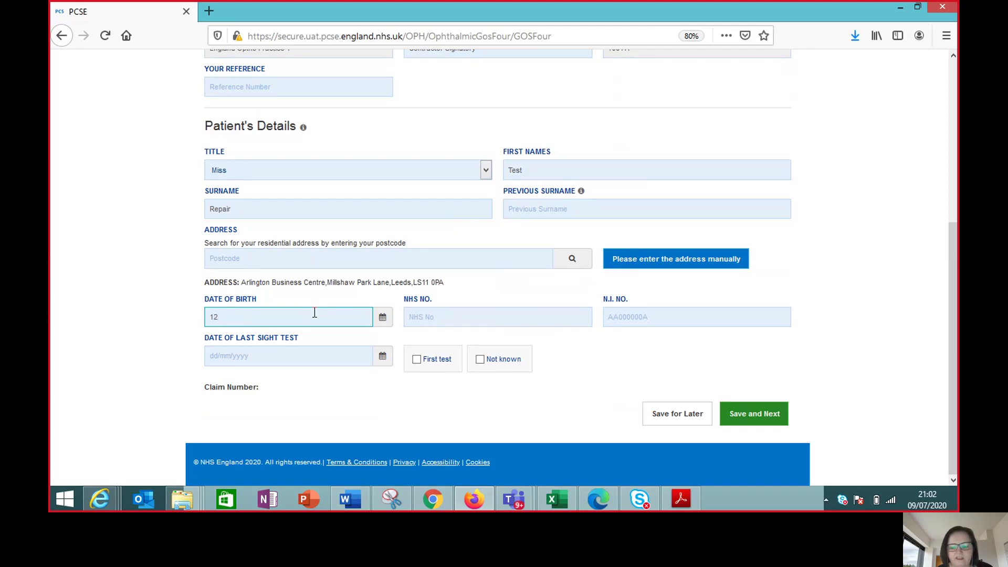
{"action": "type", "text": "/01/2010"}
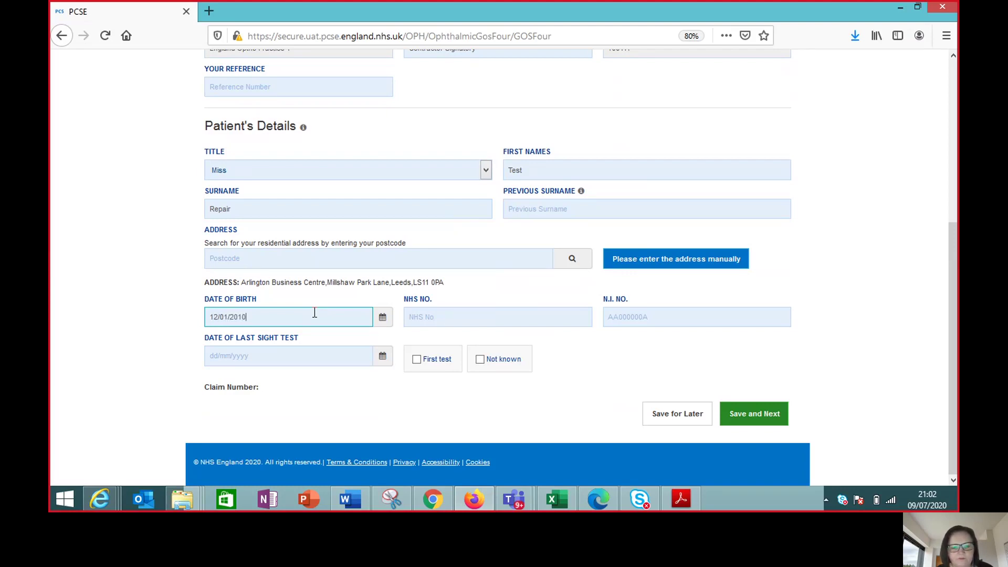
{"action": "left_click", "coordinate": [481, 359]}
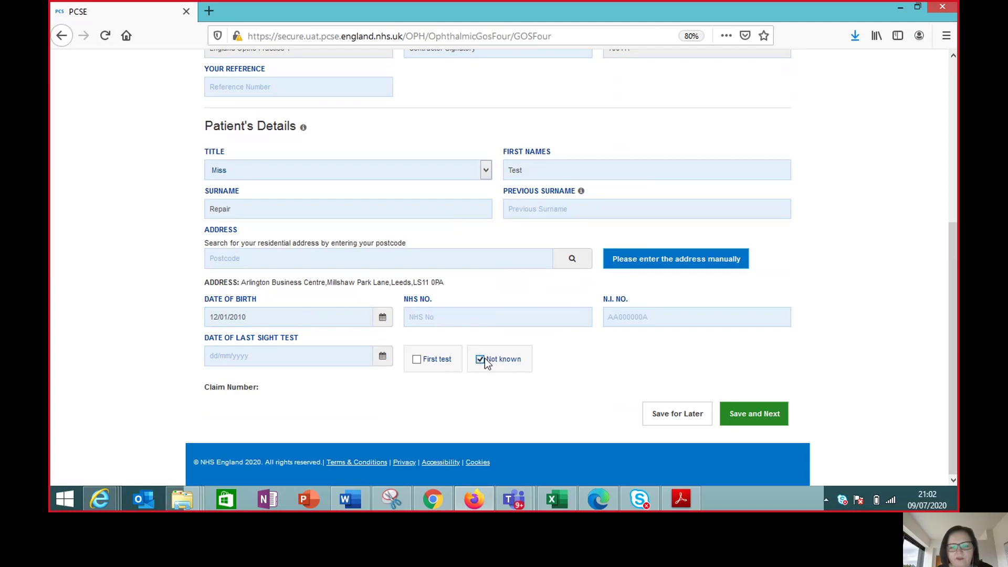
{"action": "left_click", "coordinate": [749, 423]}
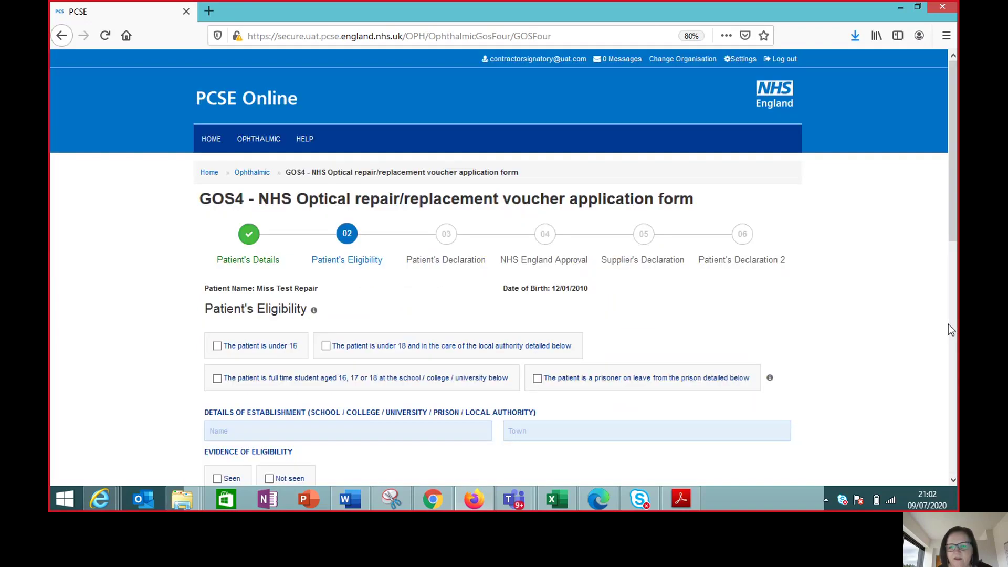
- Record under-16 eligibility with evidence Not seen and save
{"action": "left_click_drag", "start_coordinate": [950, 229], "coordinate": [953, 309]}
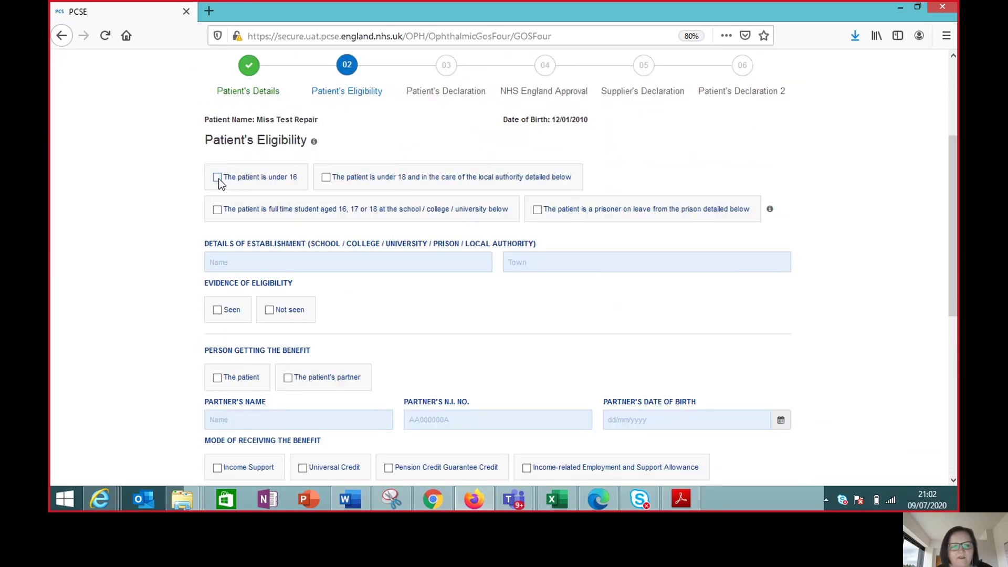
{"action": "left_click", "coordinate": [270, 311]}
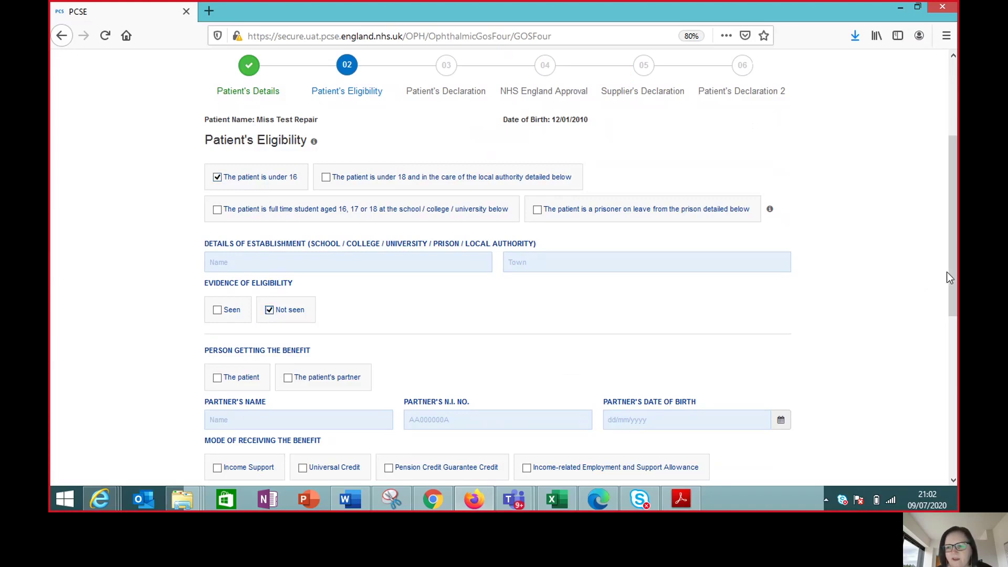
{"action": "left_click_drag", "start_coordinate": [950, 279], "coordinate": [950, 439]}
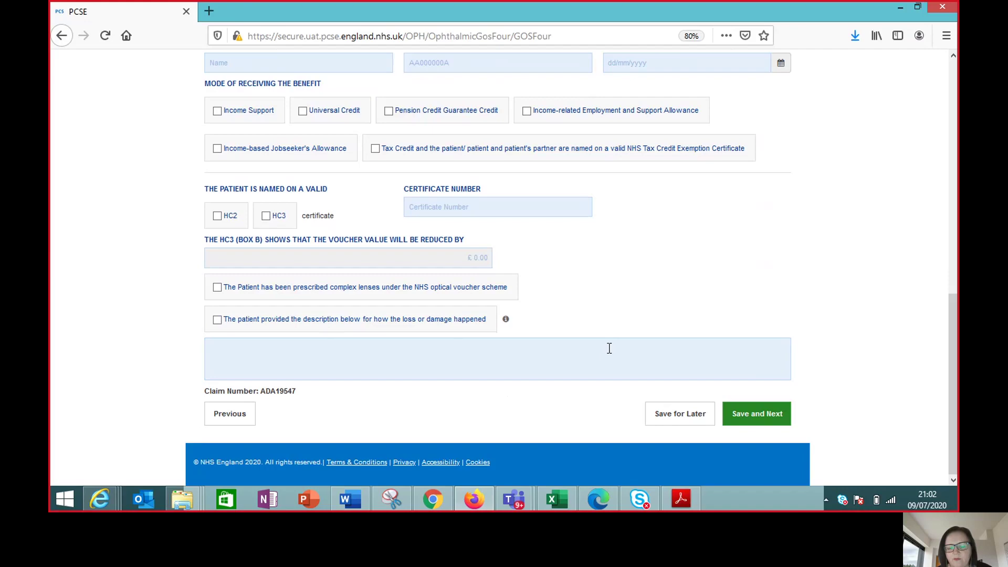
{"action": "left_click", "coordinate": [768, 415]}
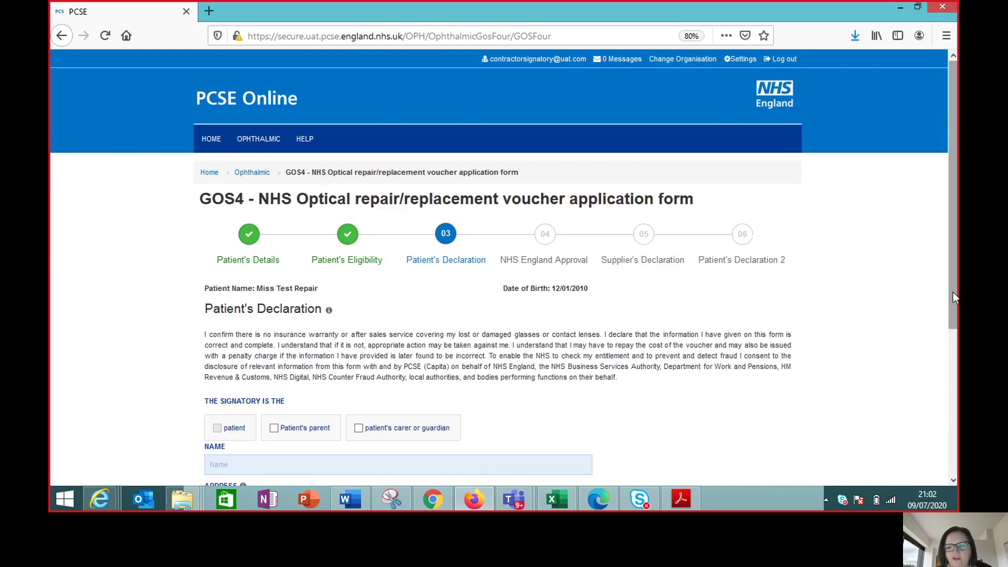
- Make the patient's parent the signatory, enter the parent's name, and set address to Same as patient
{"action": "left_click_drag", "start_coordinate": [951, 292], "coordinate": [954, 407]}
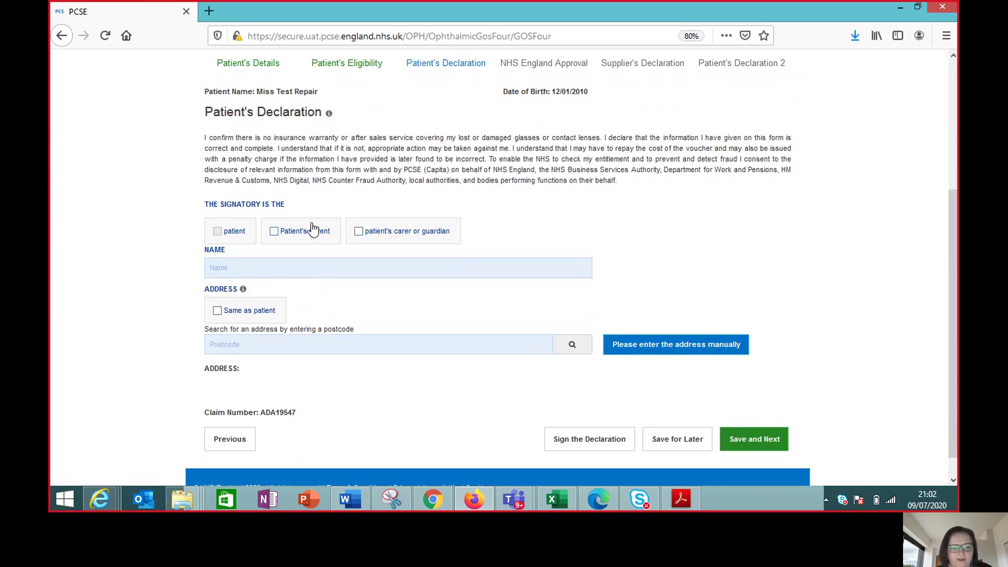
{"action": "left_click", "coordinate": [276, 232]}
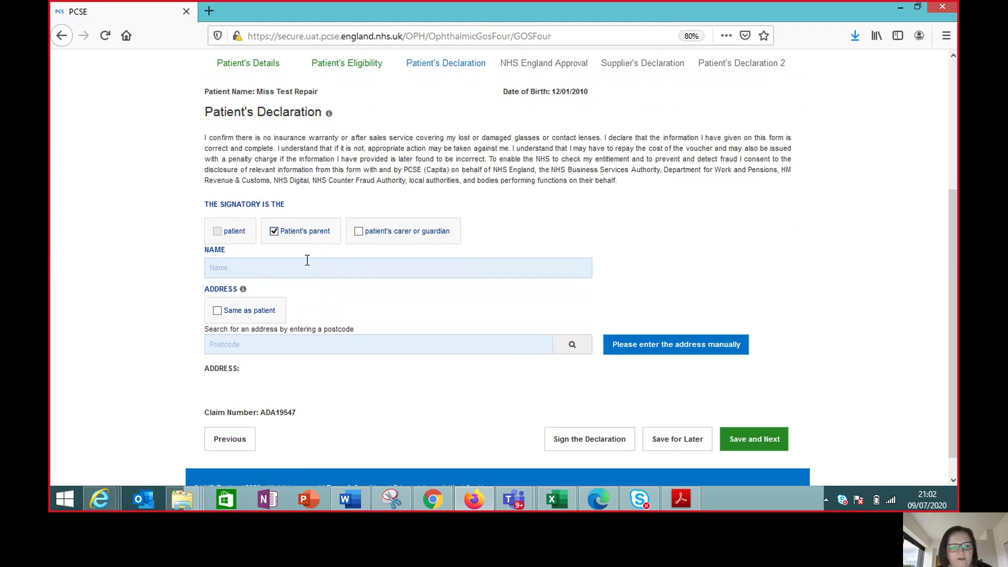
{"action": "left_click", "coordinate": [293, 273]}
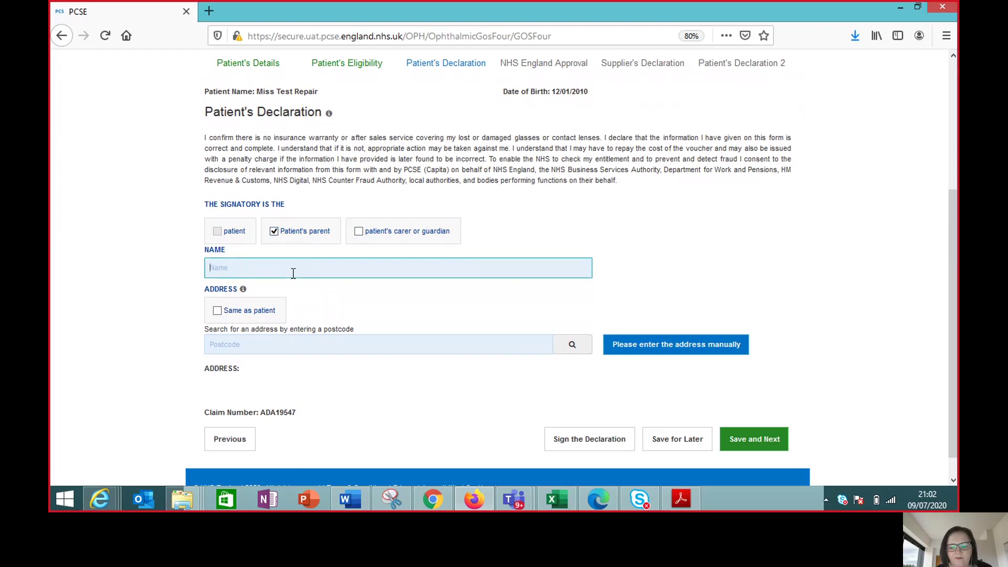
{"action": "type", "text": "Test Parent"}
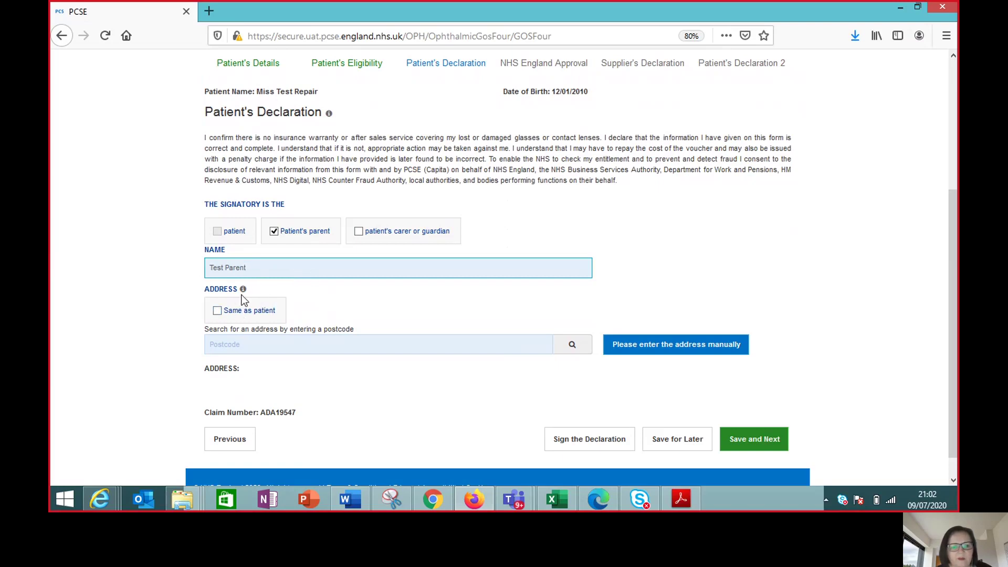
{"action": "left_click", "coordinate": [217, 311]}
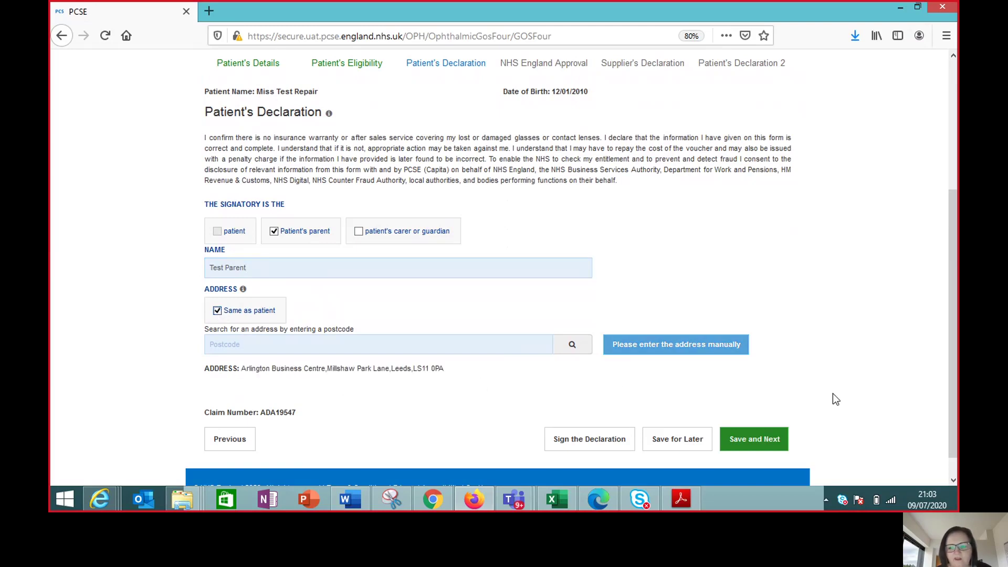
{"action": "scroll", "coordinate": [824, 294], "scroll_direction": "down", "scroll_amount": 1}
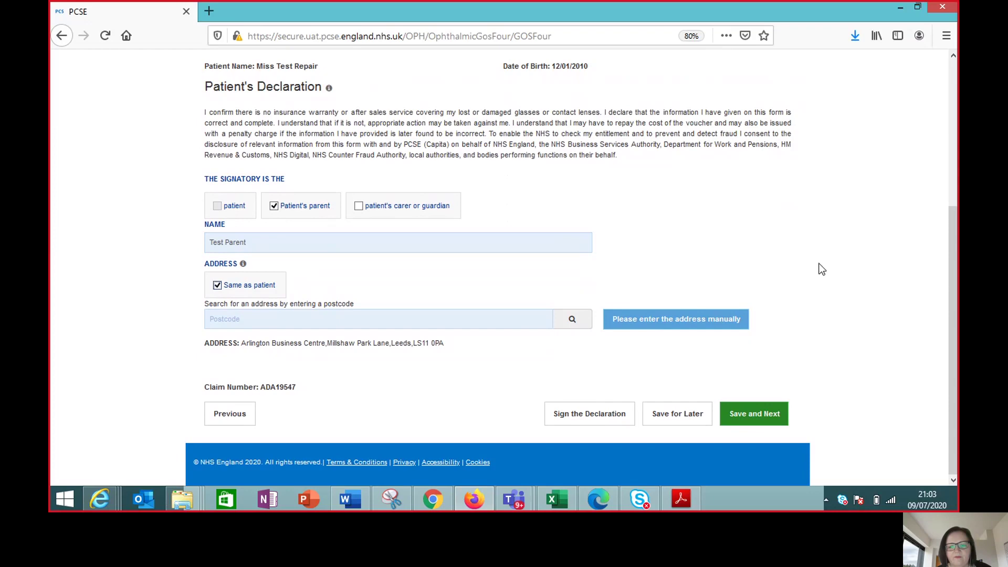
- Start signing the declaration and open the QR-code signature page in a new tab
{"action": "left_click", "coordinate": [587, 414]}
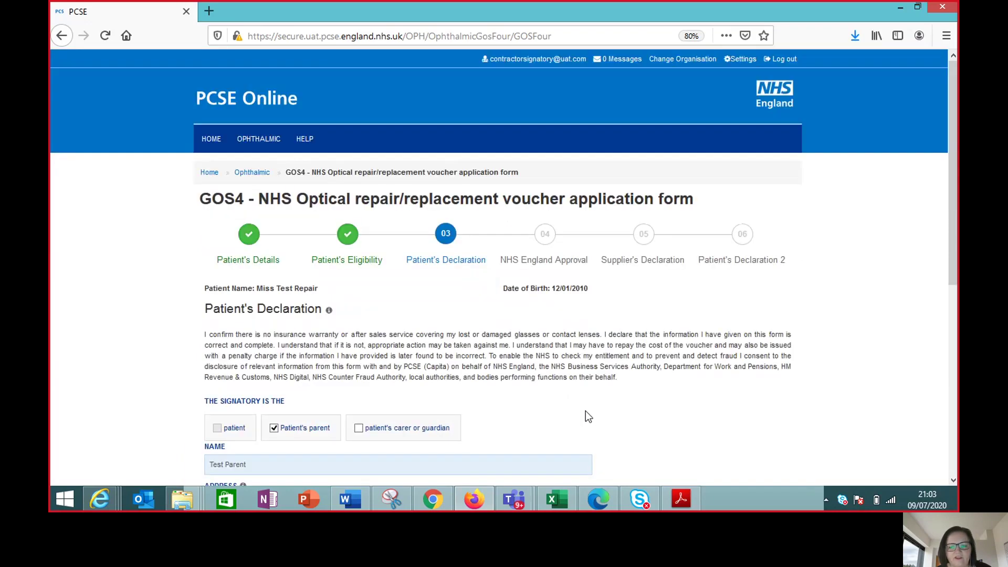
{"action": "left_click_drag", "start_coordinate": [955, 257], "coordinate": [955, 448]}
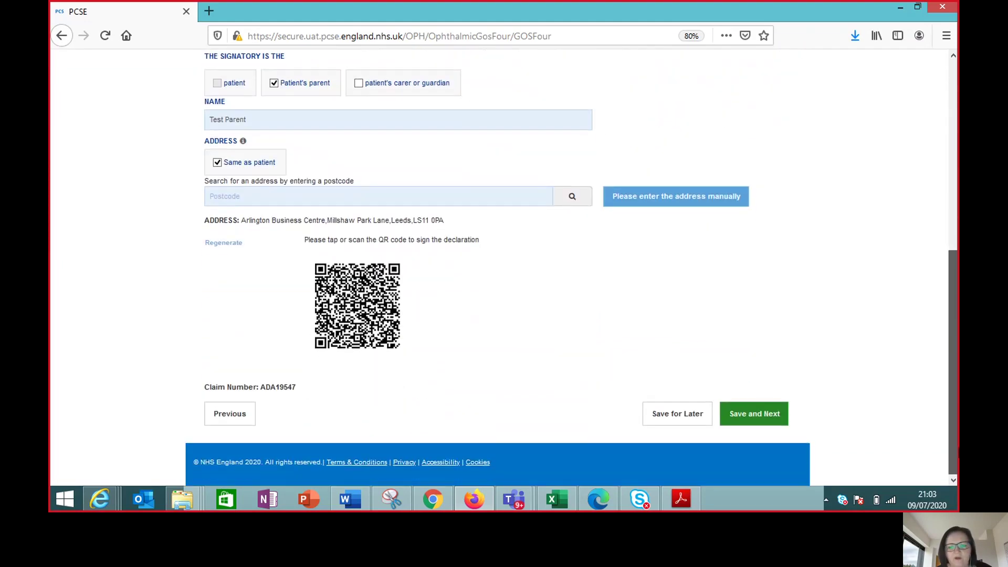
{"action": "left_click", "coordinate": [371, 296]}
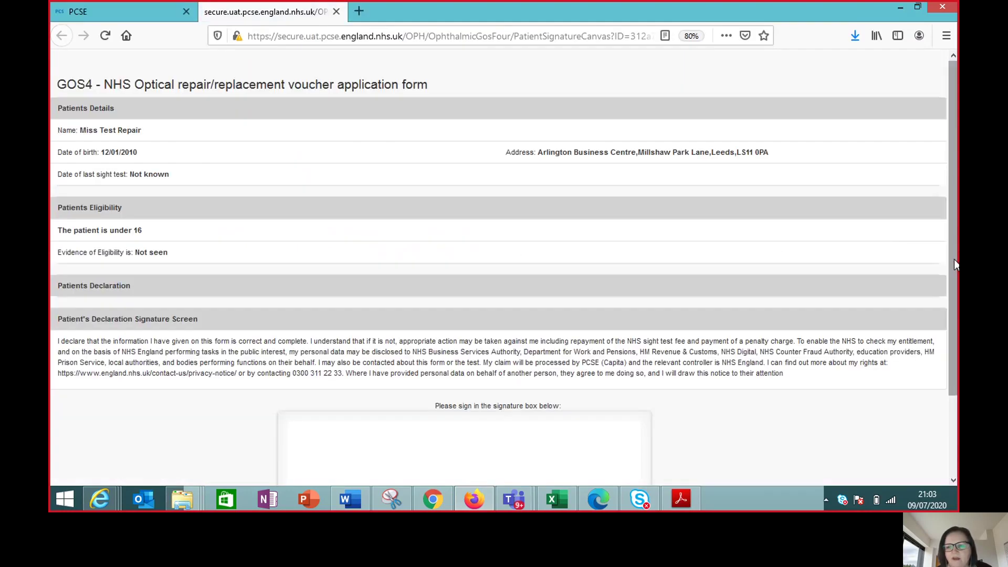
- Draw the parent's signature, accept it, and close the saved confirmation
{"action": "scroll", "coordinate": [953, 260], "scroll_direction": "down", "scroll_amount": 3}
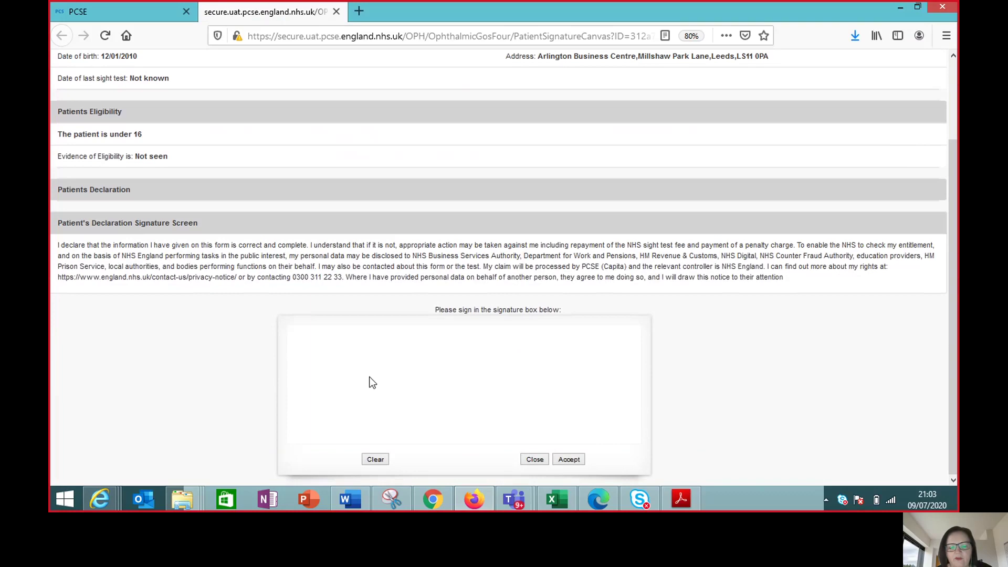
{"action": "mouse_move", "coordinate": [347, 390]}
{"action": "left_mouse_down"}
{"action": "mouse_move", "coordinate": [467, 358]}
{"action": "mouse_move", "coordinate": [559, 391]}
{"action": "left_mouse_up"}
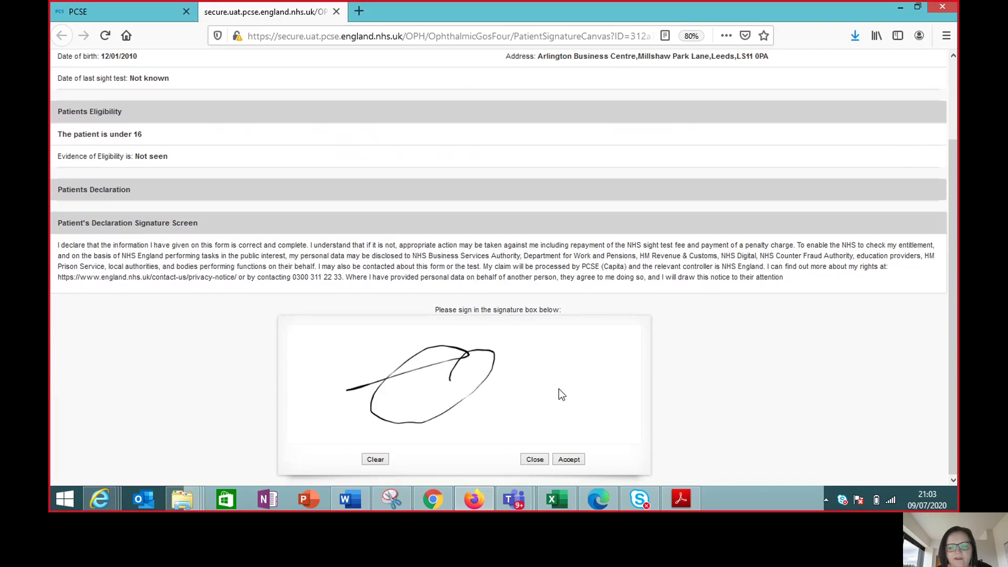
{"action": "left_click", "coordinate": [577, 461]}
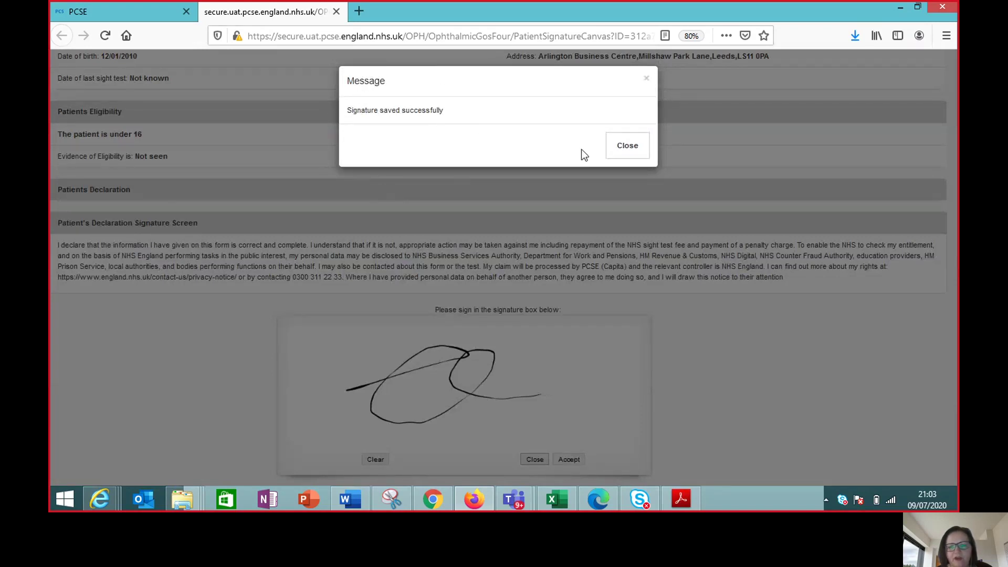
{"action": "left_click", "coordinate": [627, 147]}
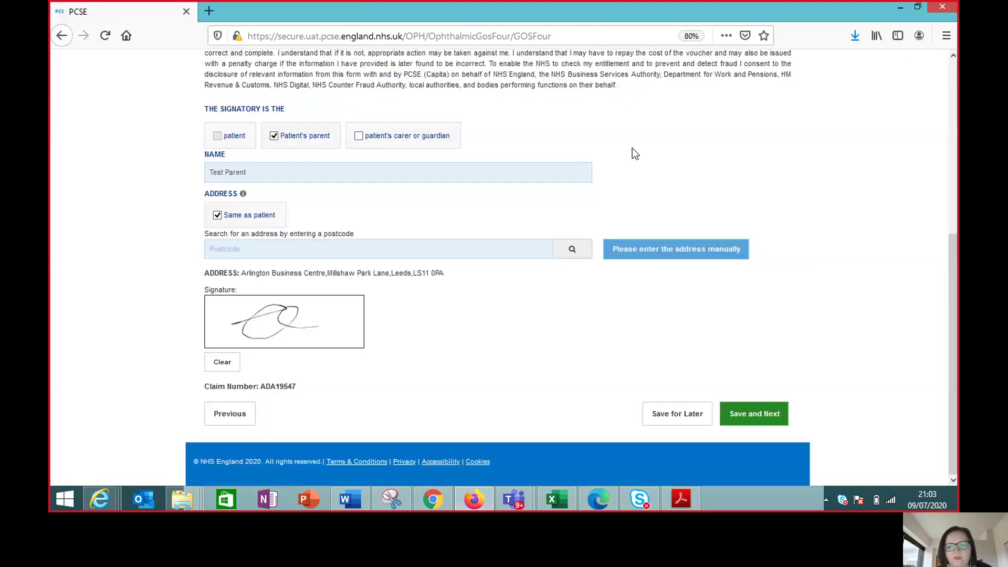
- Save the patient's declaration, then tick Repaired and distance pair in the Supplier's Declaration
{"action": "left_click", "coordinate": [751, 421]}
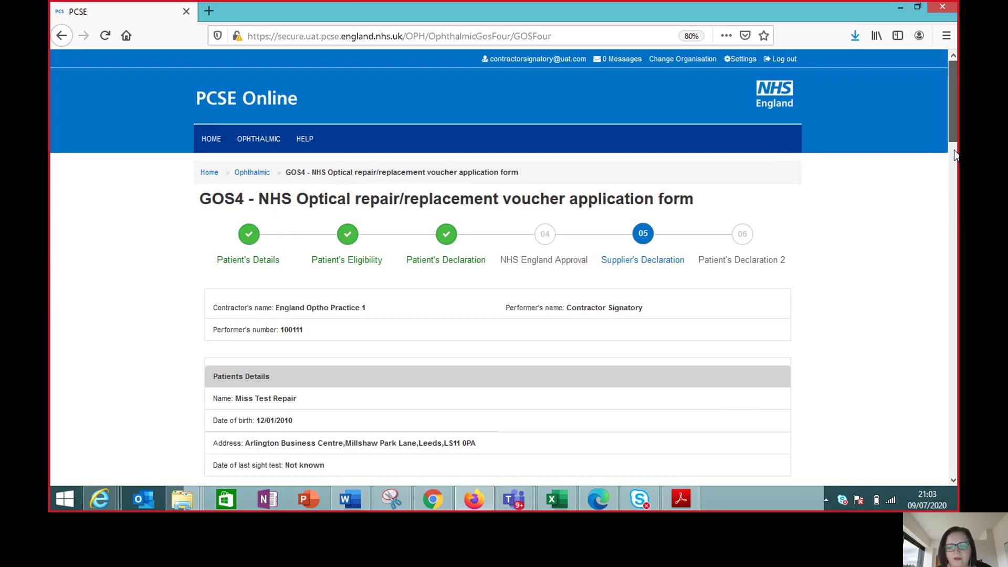
{"action": "left_click_drag", "start_coordinate": [953, 137], "coordinate": [952, 282]}
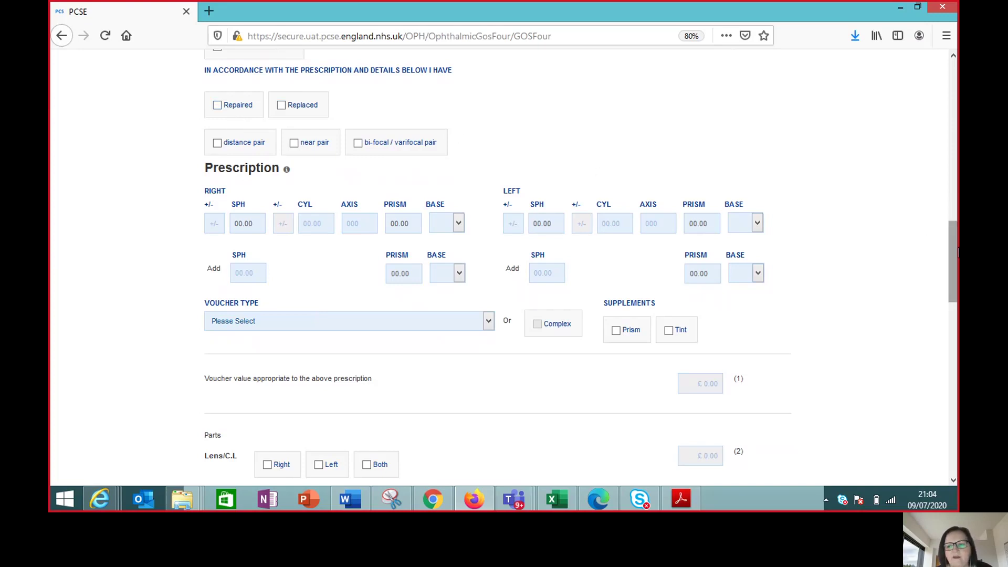
{"action": "left_click_drag", "start_coordinate": [957, 254], "coordinate": [956, 314]}
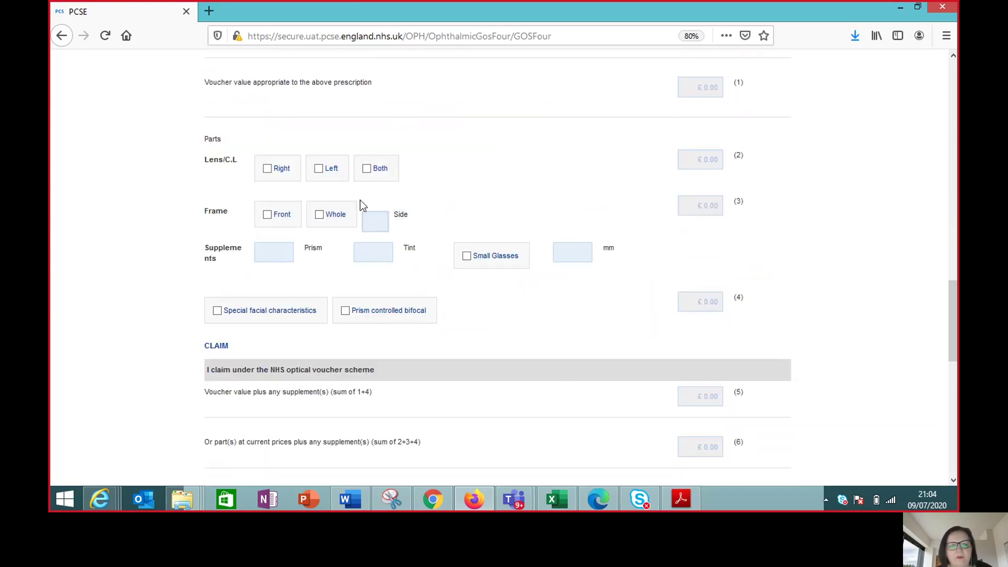
{"action": "left_click_drag", "start_coordinate": [952, 326], "coordinate": [946, 219]}
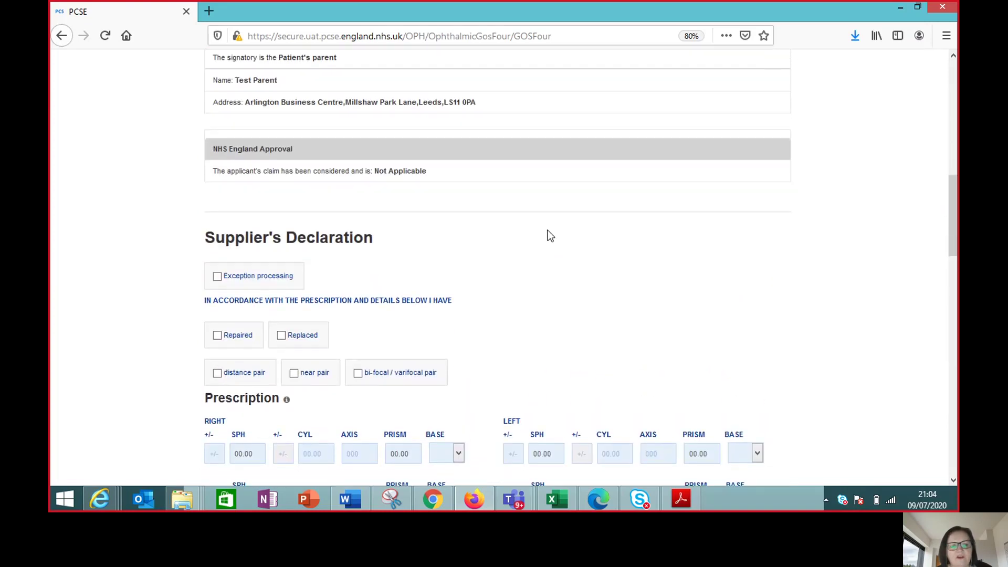
{"action": "left_click", "coordinate": [221, 339]}
{"action": "left_click_drag", "start_coordinate": [953, 232], "coordinate": [954, 270]}
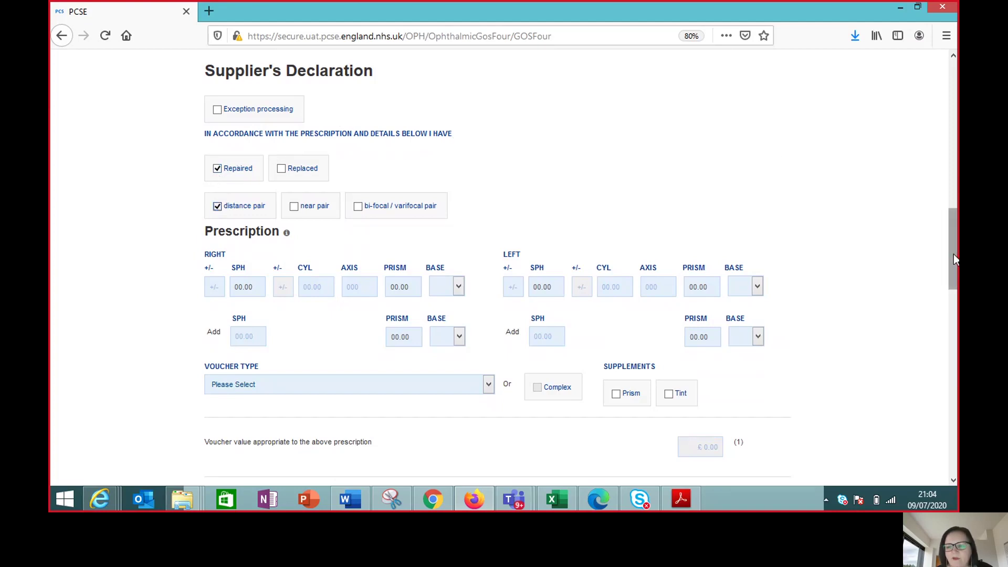
{"action": "left_click_drag", "start_coordinate": [953, 254], "coordinate": [954, 317]}
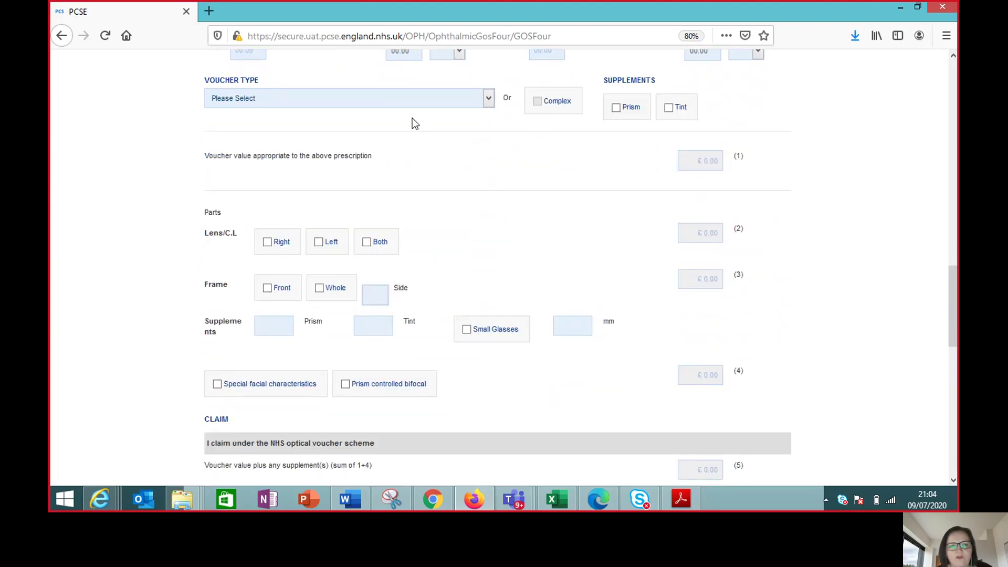
{"action": "left_click_drag", "start_coordinate": [953, 280], "coordinate": [953, 263]}
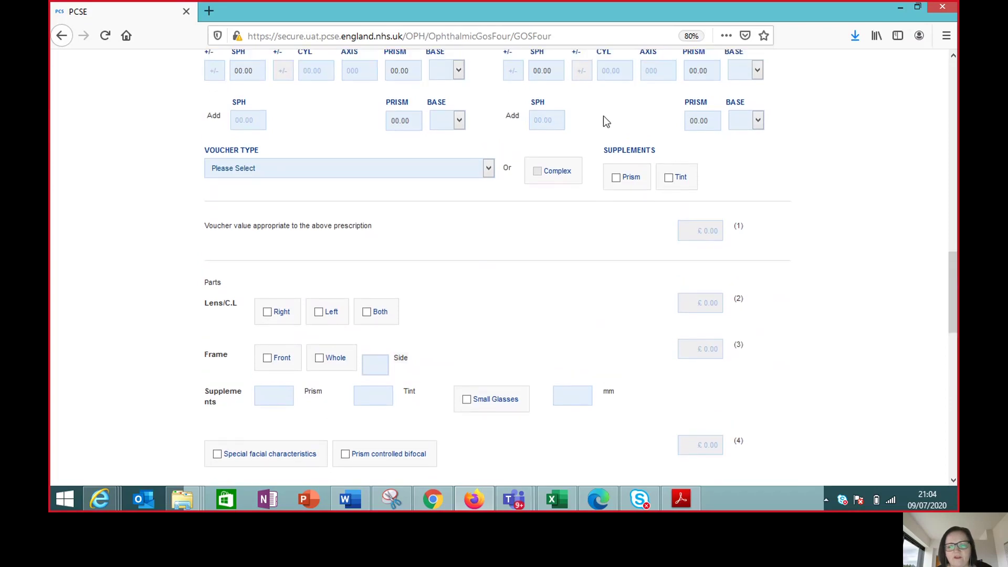
{"action": "left_click_drag", "start_coordinate": [955, 306], "coordinate": [956, 339]}
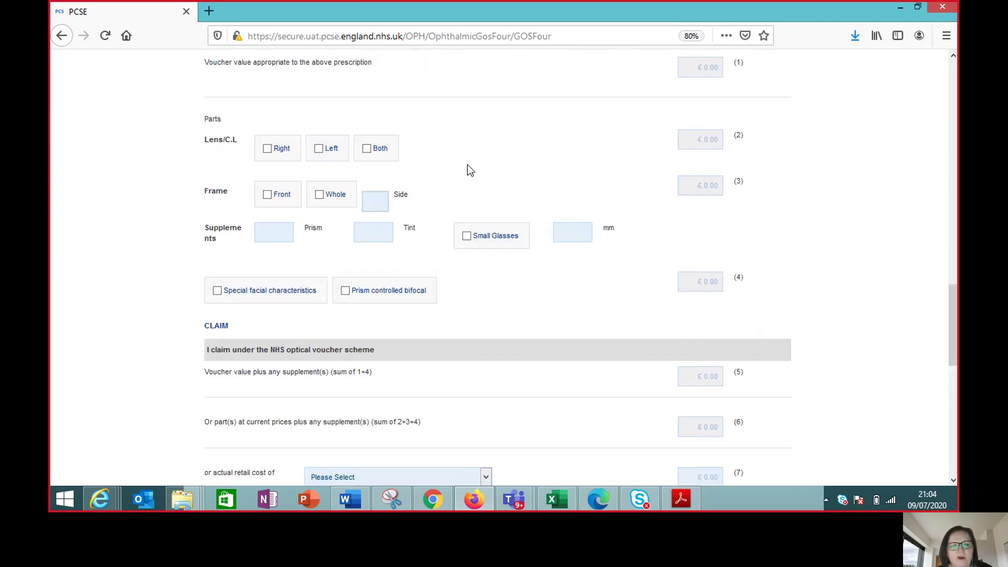
- Enter frame side quantity 1, sign the supplier's declaration for £7.35, and save
{"action": "left_click", "coordinate": [376, 203]}
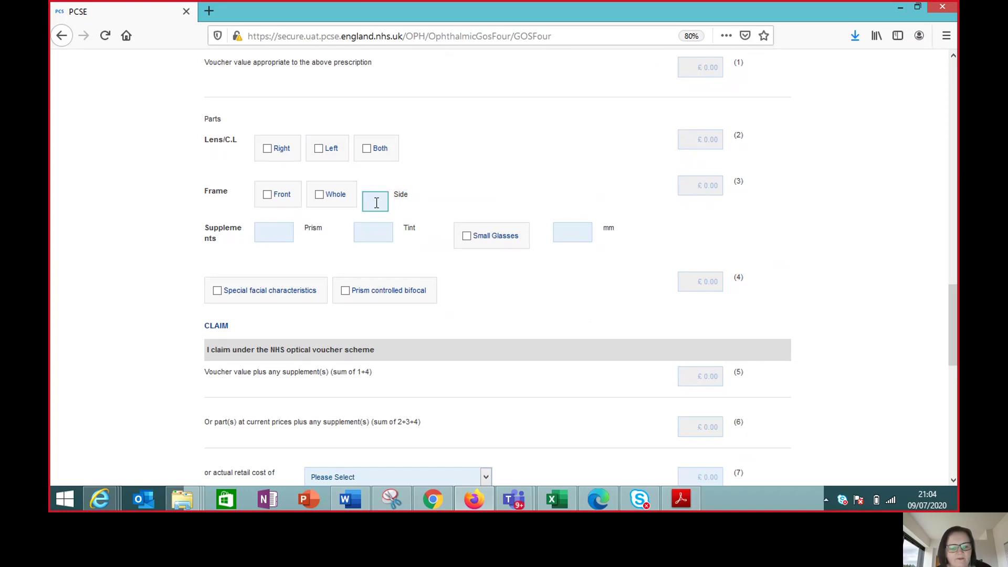
{"action": "type", "text": "1"}
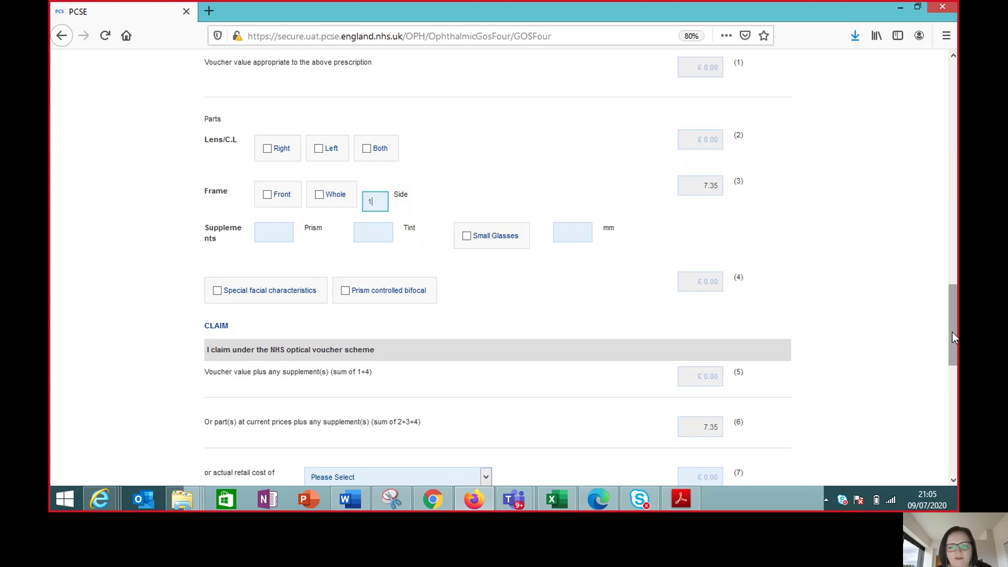
{"action": "left_click_drag", "start_coordinate": [952, 331], "coordinate": [952, 374]}
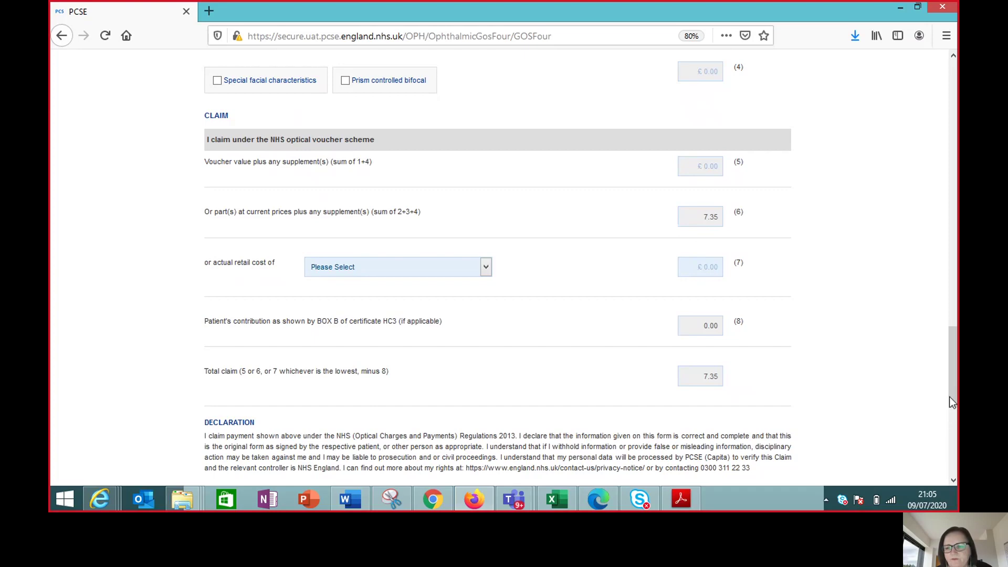
{"action": "left_click_drag", "start_coordinate": [950, 373], "coordinate": [953, 405]}
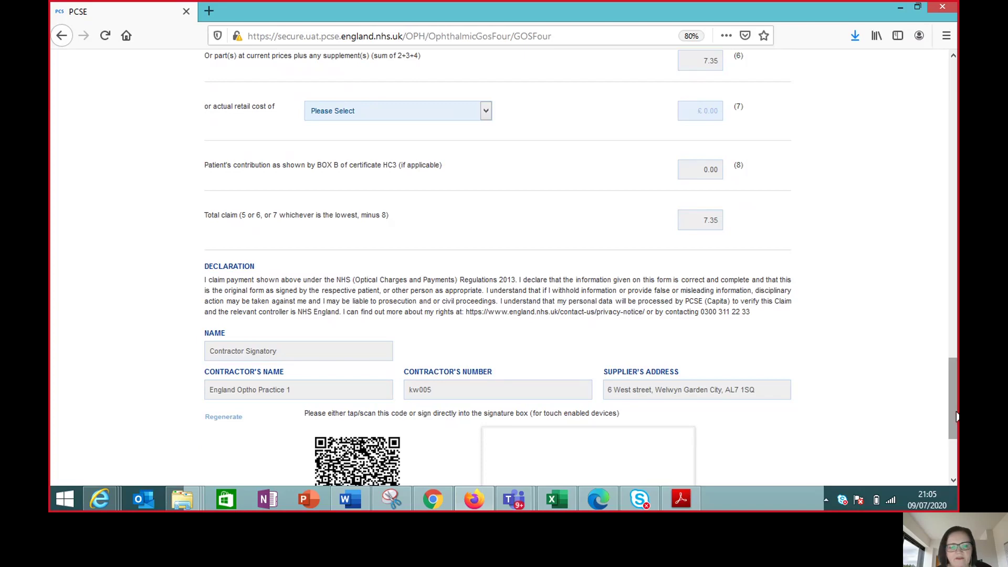
{"action": "left_click_drag", "start_coordinate": [955, 416], "coordinate": [955, 446]}
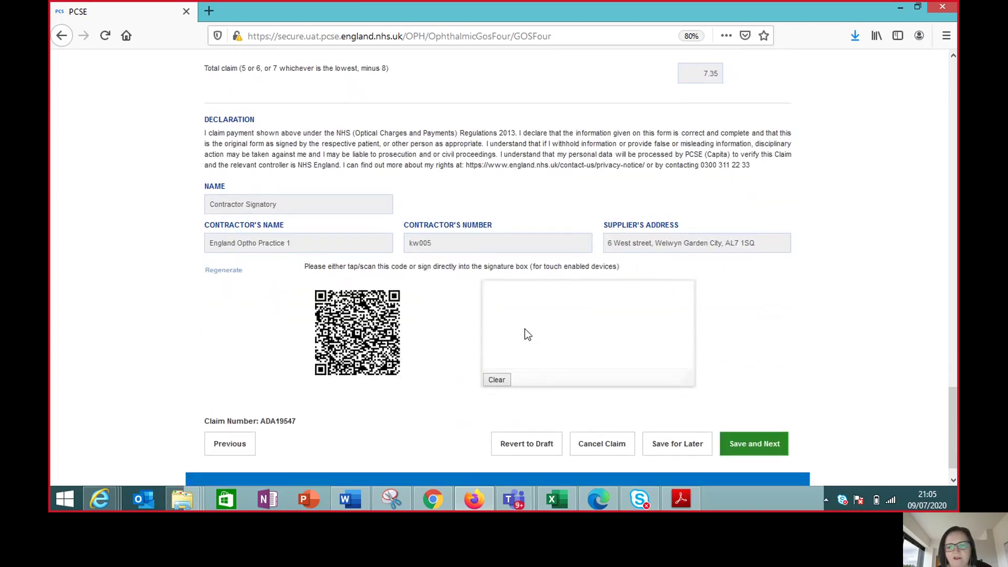
{"action": "left_click_drag", "start_coordinate": [562, 334], "coordinate": [591, 335]}
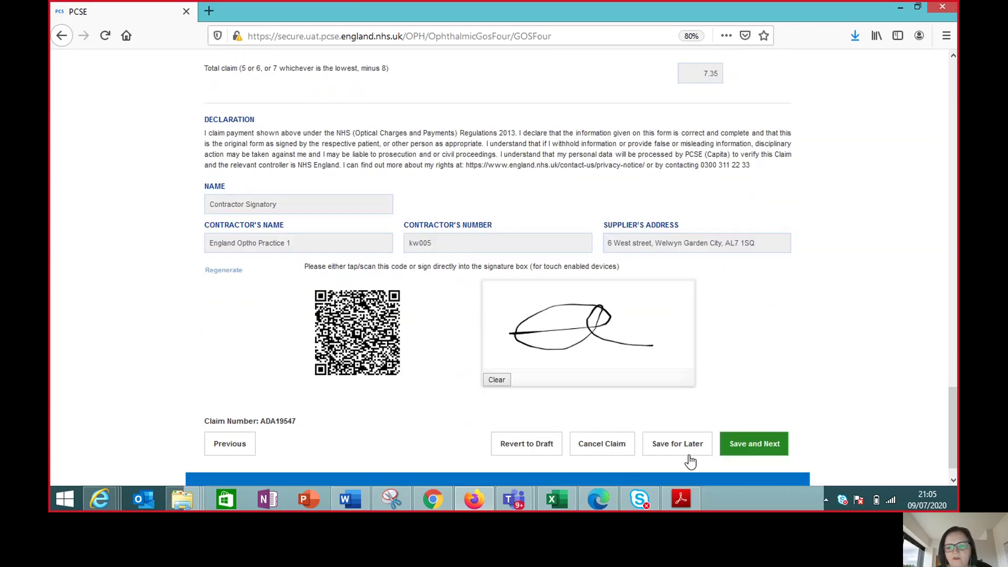
{"action": "left_click", "coordinate": [753, 446]}
- On Patient's Declaration 2, make the parent the signatory with their name and the patient's address
{"action": "left_click", "coordinate": [752, 445]}
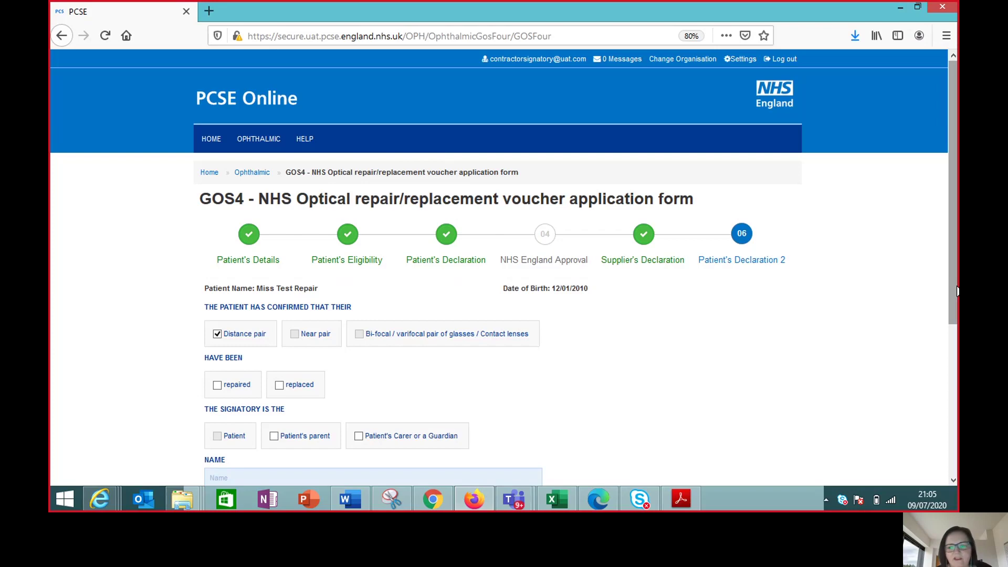
{"action": "left_click_drag", "start_coordinate": [957, 291], "coordinate": [956, 382]}
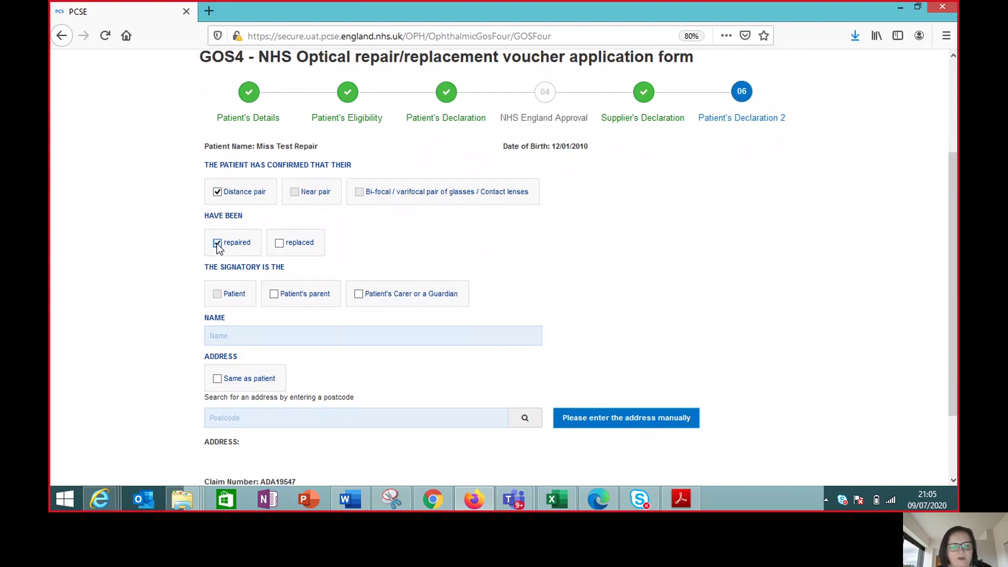
{"action": "left_click", "coordinate": [275, 295]}
{"action": "left_click", "coordinate": [237, 338]}
{"action": "type", "text": "Te"}
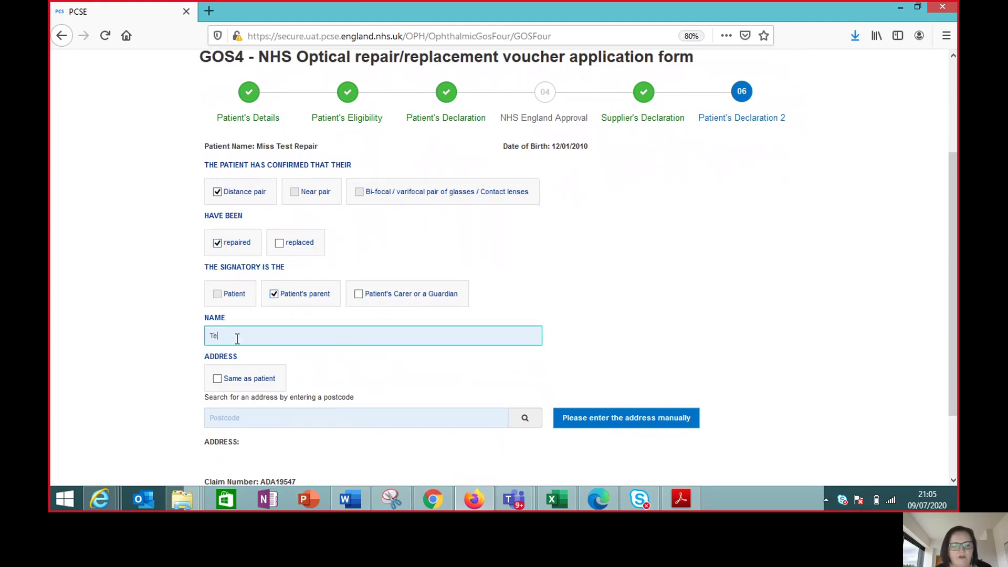
{"action": "type", "text": "st Paren"}
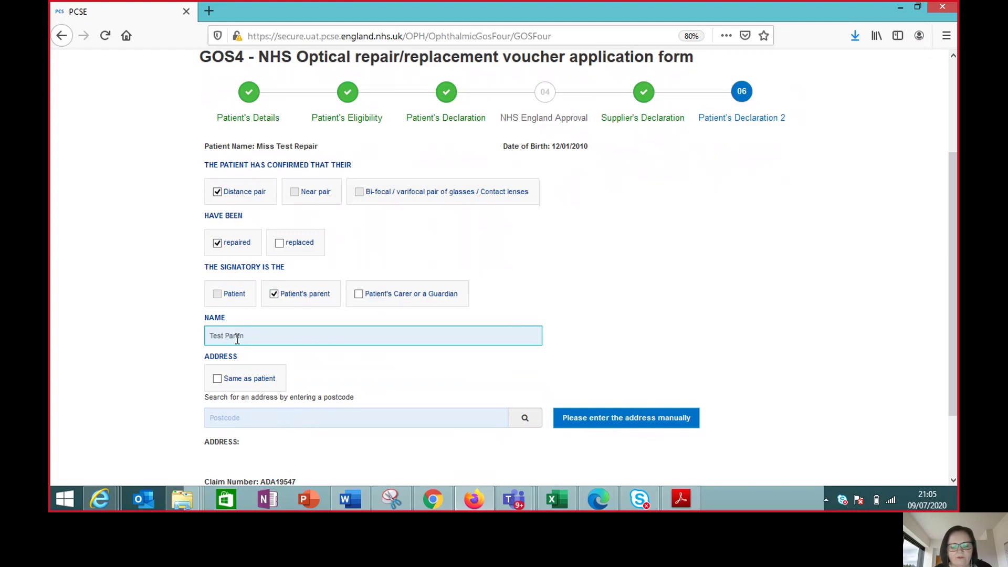
{"action": "type", "text": "t"}
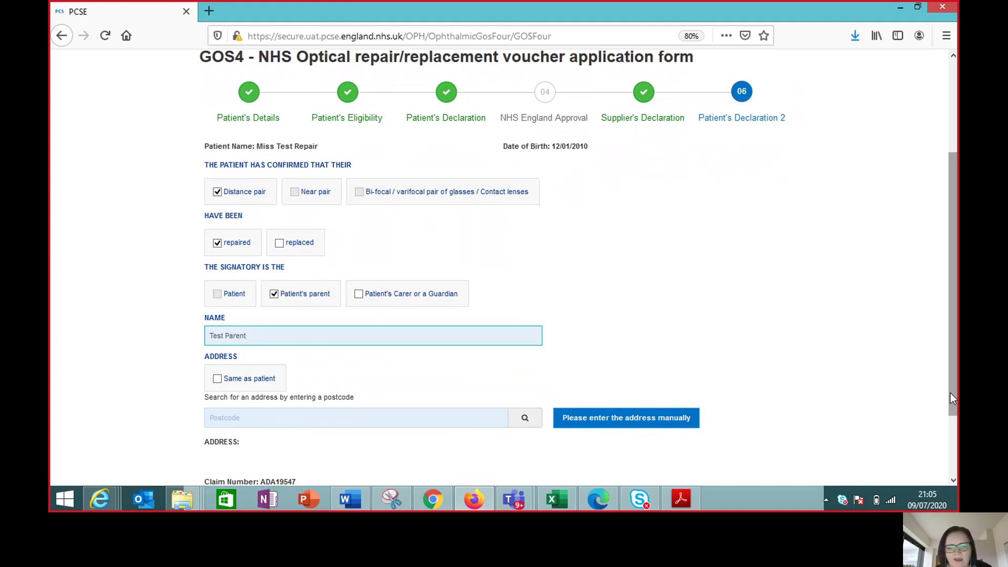
{"action": "left_click_drag", "start_coordinate": [949, 393], "coordinate": [952, 416]}
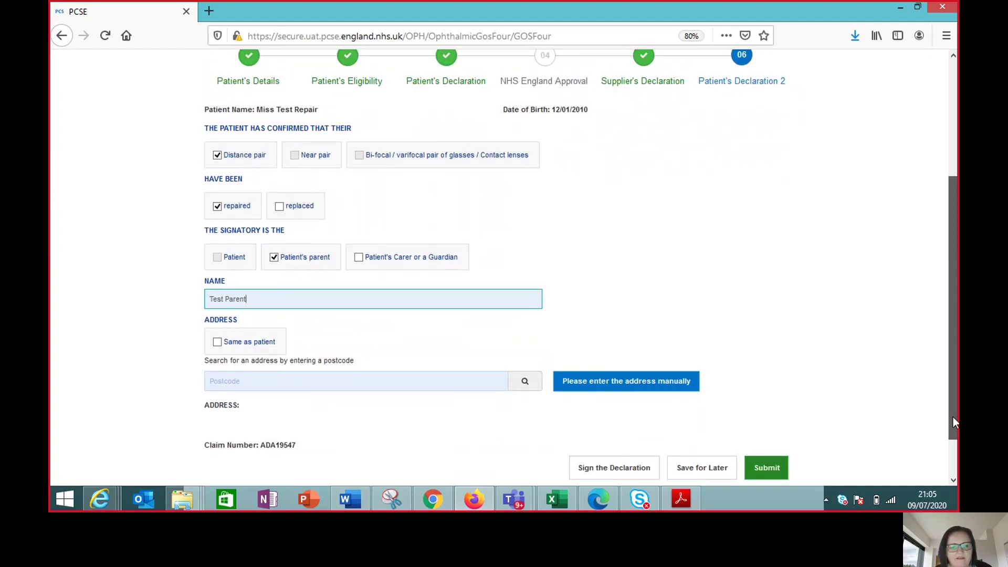
{"action": "left_click", "coordinate": [219, 343]}
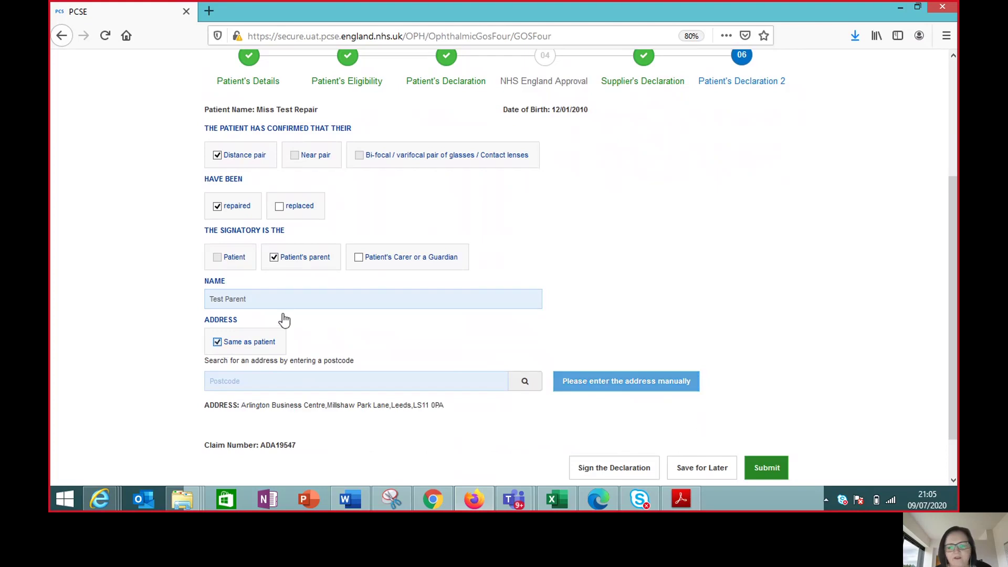
{"action": "left_click_drag", "start_coordinate": [952, 391], "coordinate": [950, 490]}
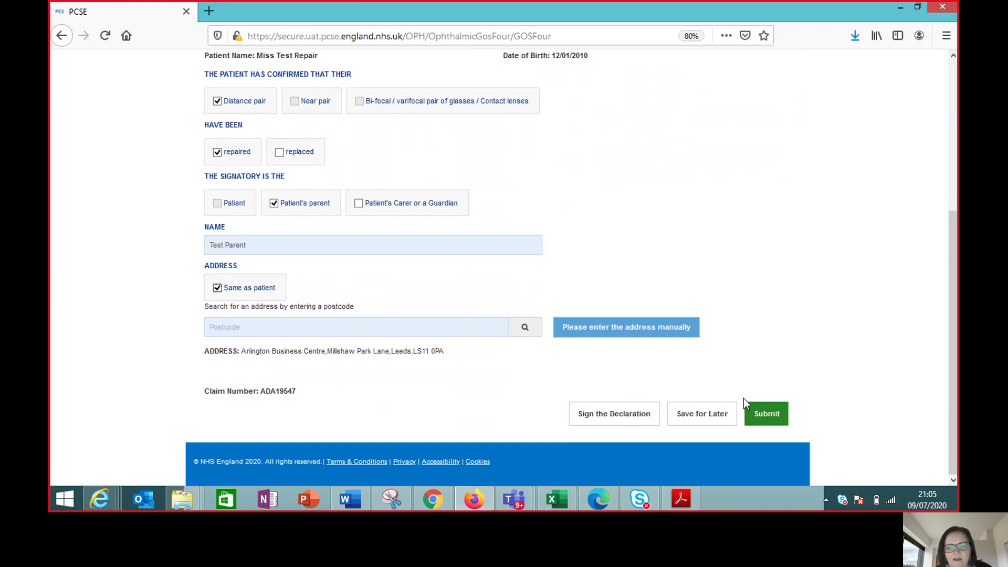
- Sign the parent's declaration via the QR signature page, then submit the claim
{"action": "left_click", "coordinate": [589, 415]}
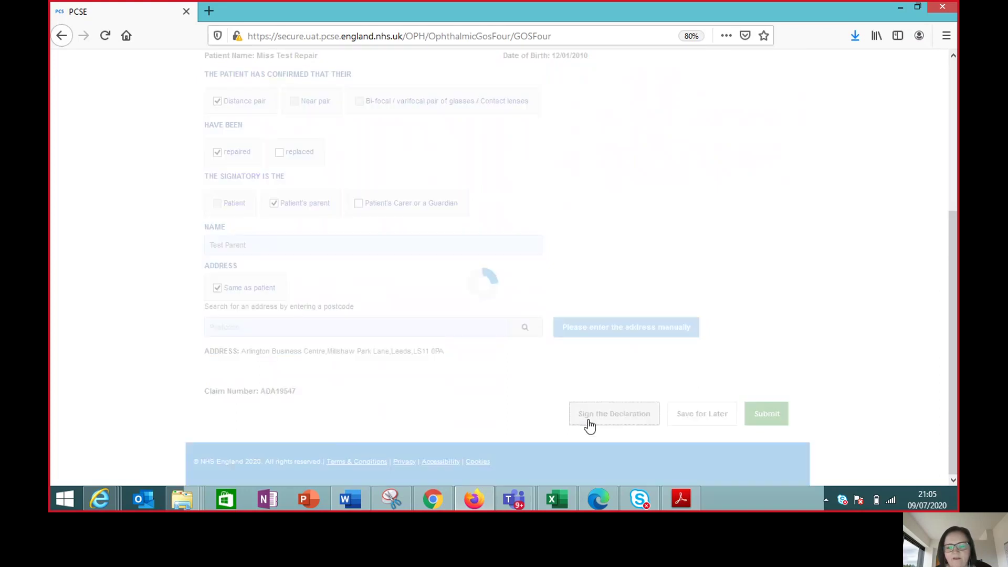
{"action": "left_click_drag", "start_coordinate": [952, 252], "coordinate": [952, 444]}
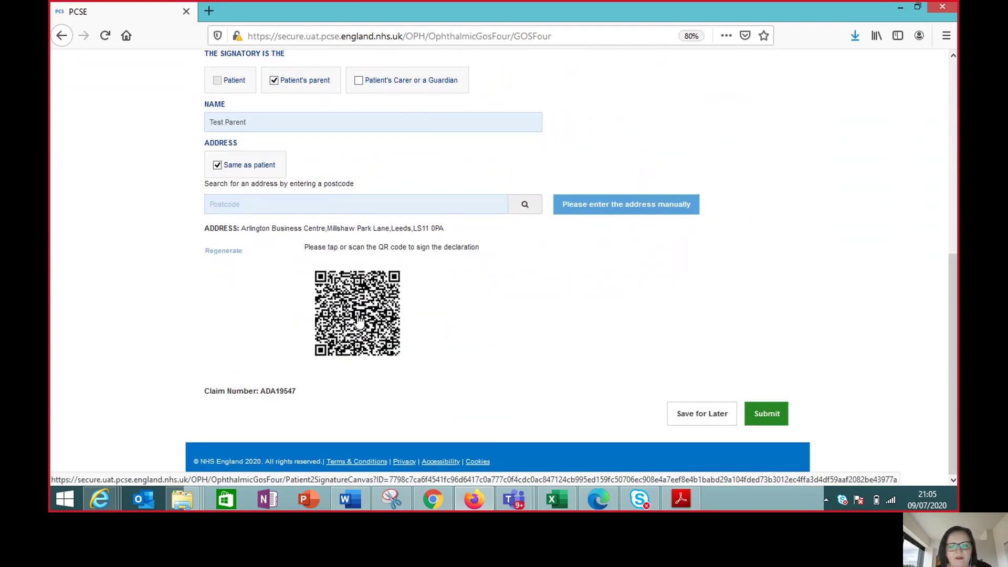
{"action": "left_click", "coordinate": [349, 307]}
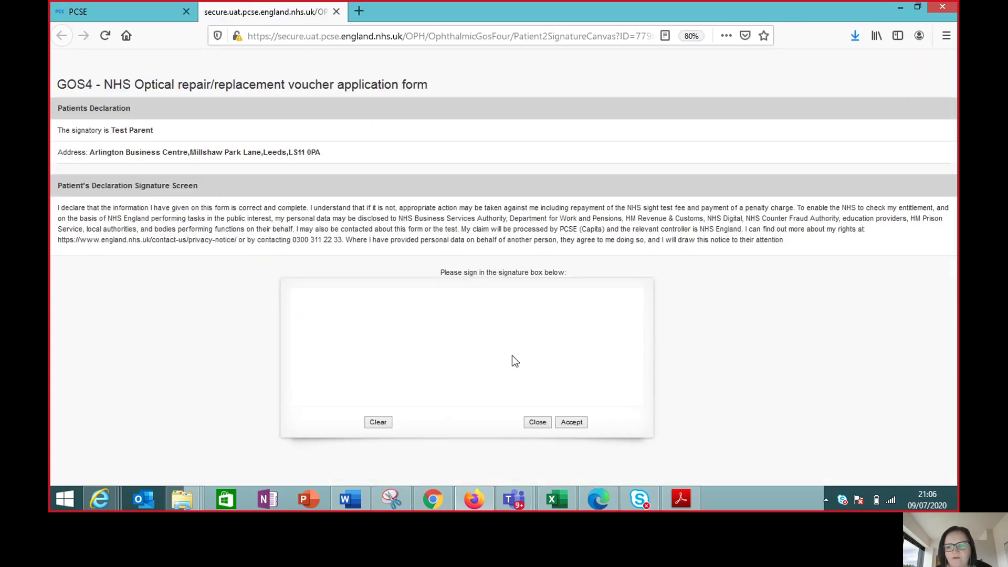
{"action": "left_click_drag", "start_coordinate": [332, 346], "coordinate": [512, 346]}
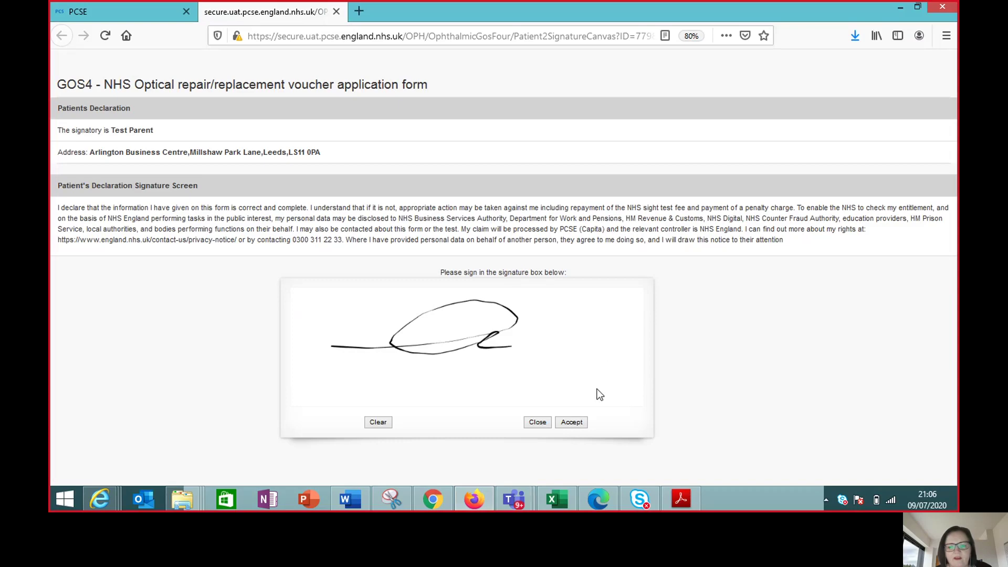
{"action": "left_click", "coordinate": [571, 425]}
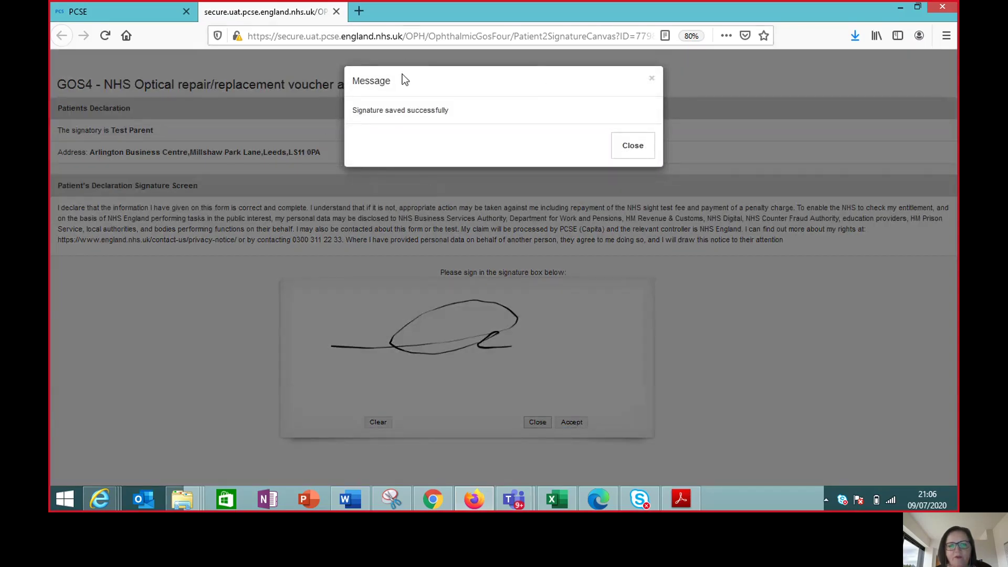
{"action": "left_click", "coordinate": [642, 157]}
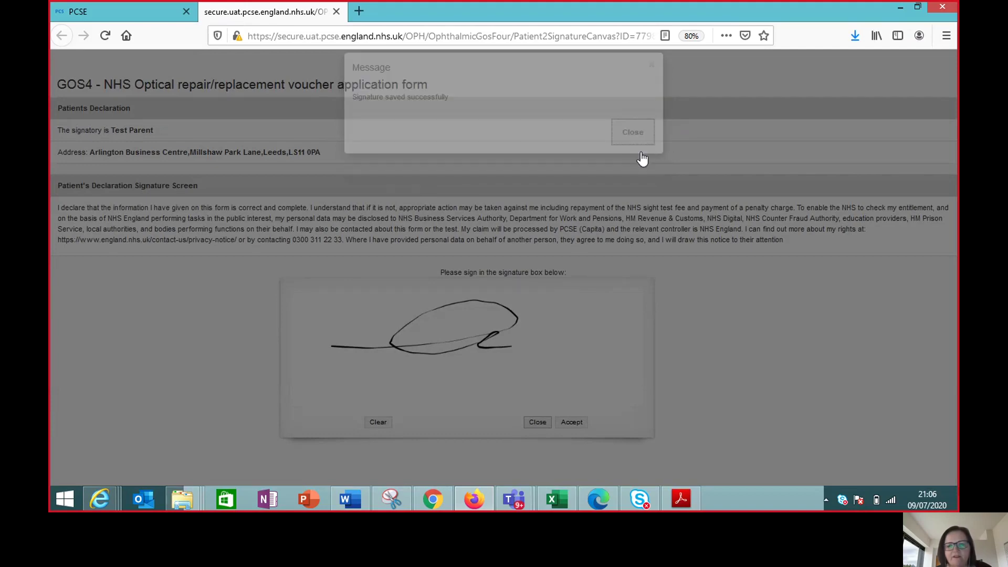
{"action": "left_click", "coordinate": [775, 416]}
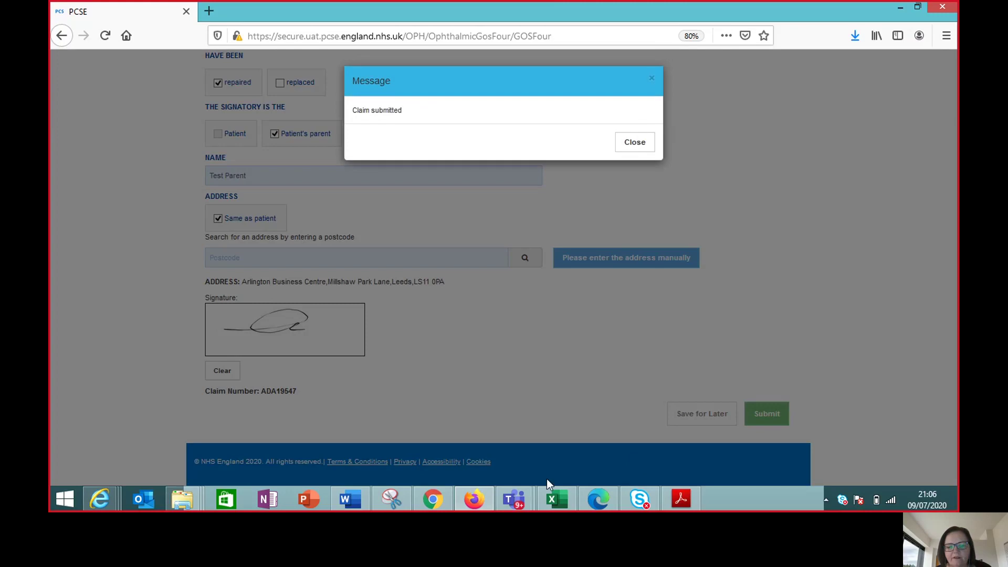
{"action": "left_click", "coordinate": [635, 143]}
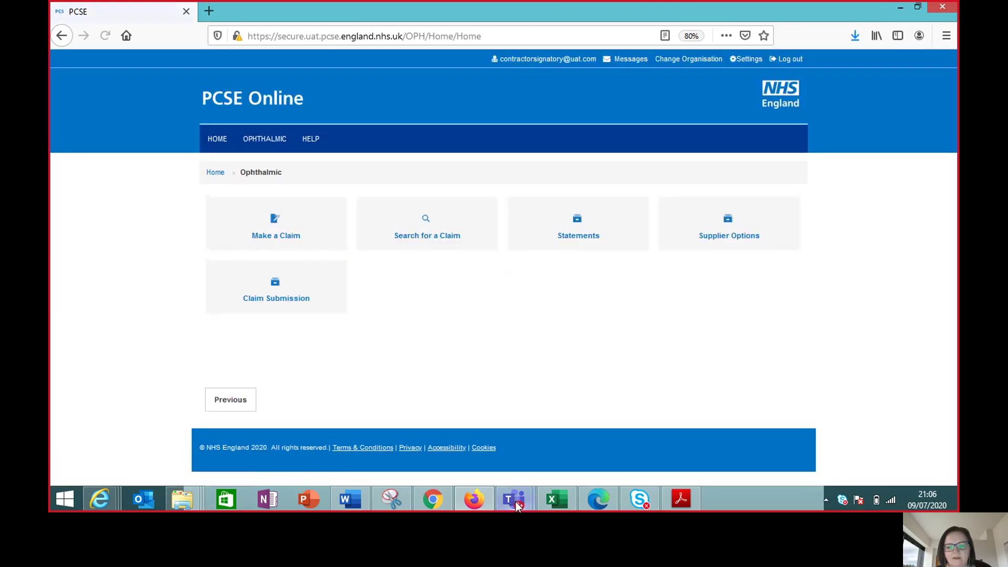
- Switch back to the recording Microsoft Teams meeting window from the taskbar preview
{"action": "mouse_move", "coordinate": [516, 504]}
{"action": "left_click", "coordinate": [443, 396]}
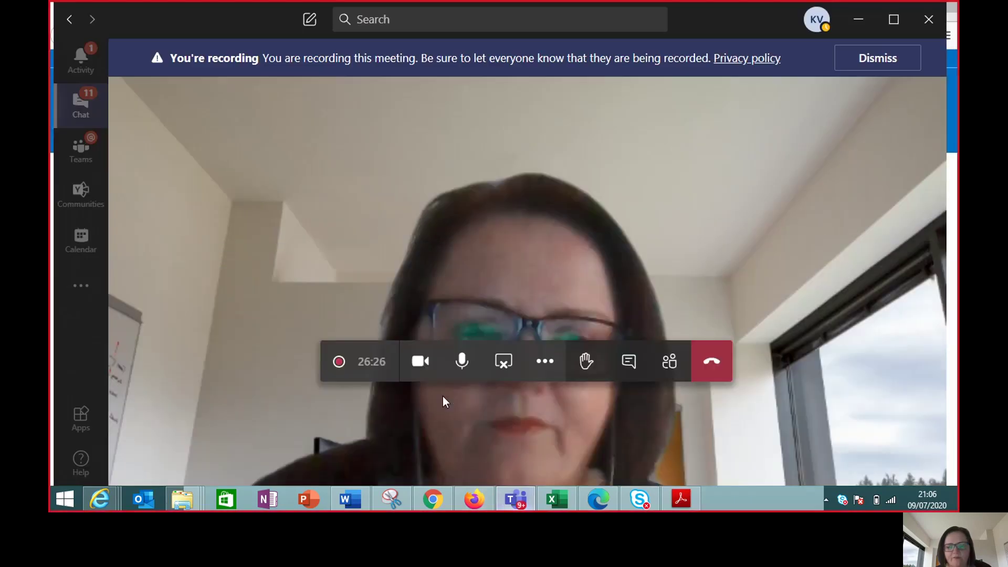